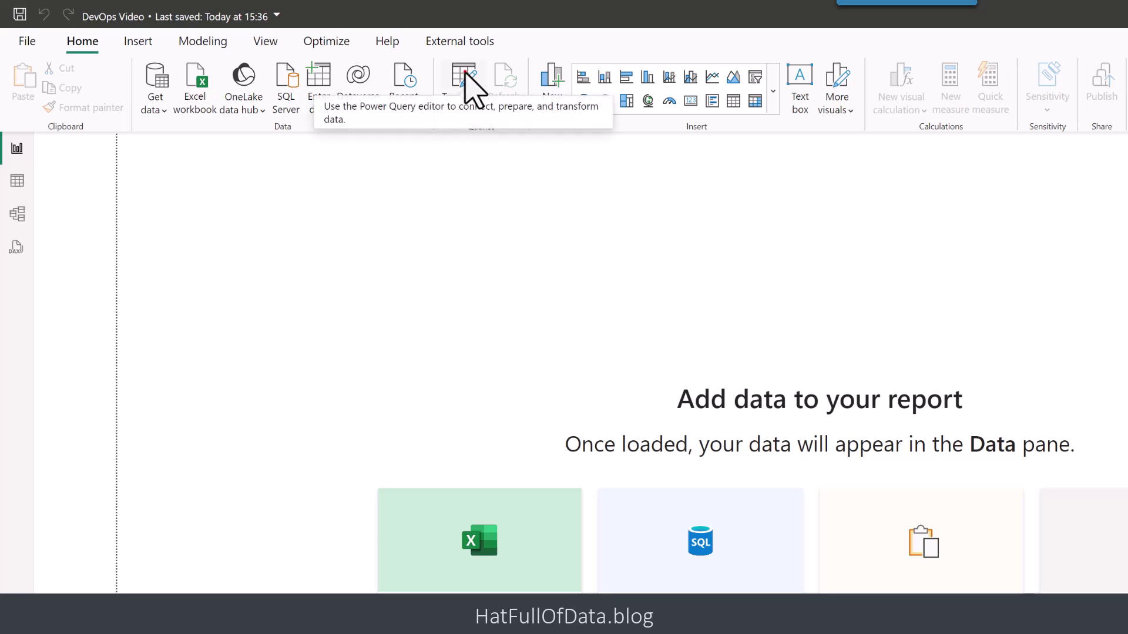
# - Open the Power Query Editor and start a new parameter from Manage Parameters
pyautogui.click(469, 87)
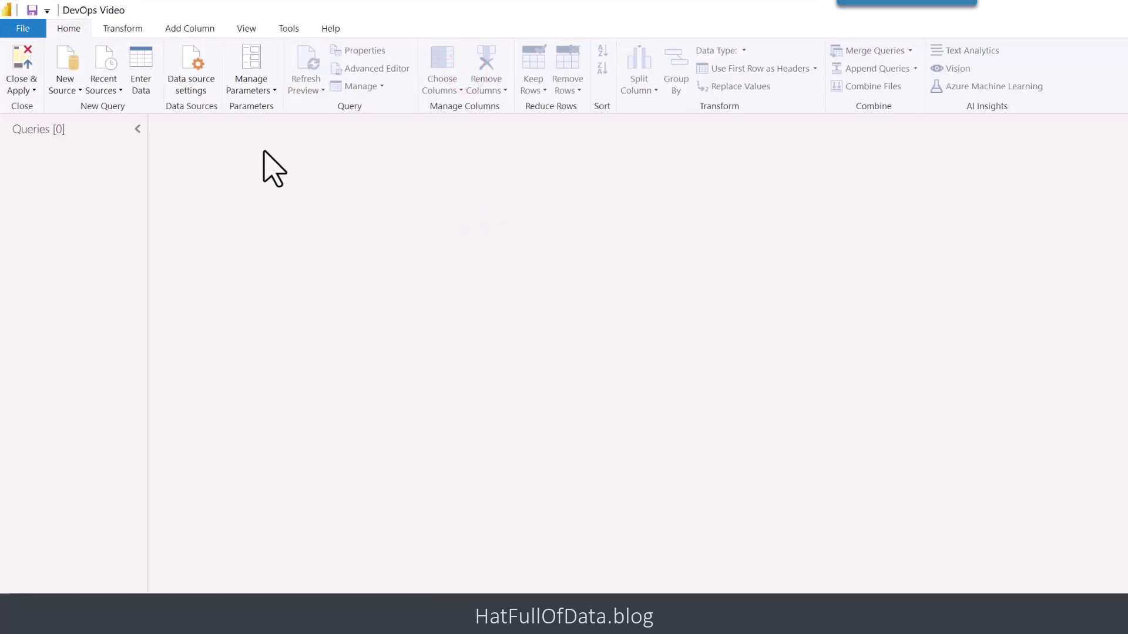
pyautogui.click(258, 89)
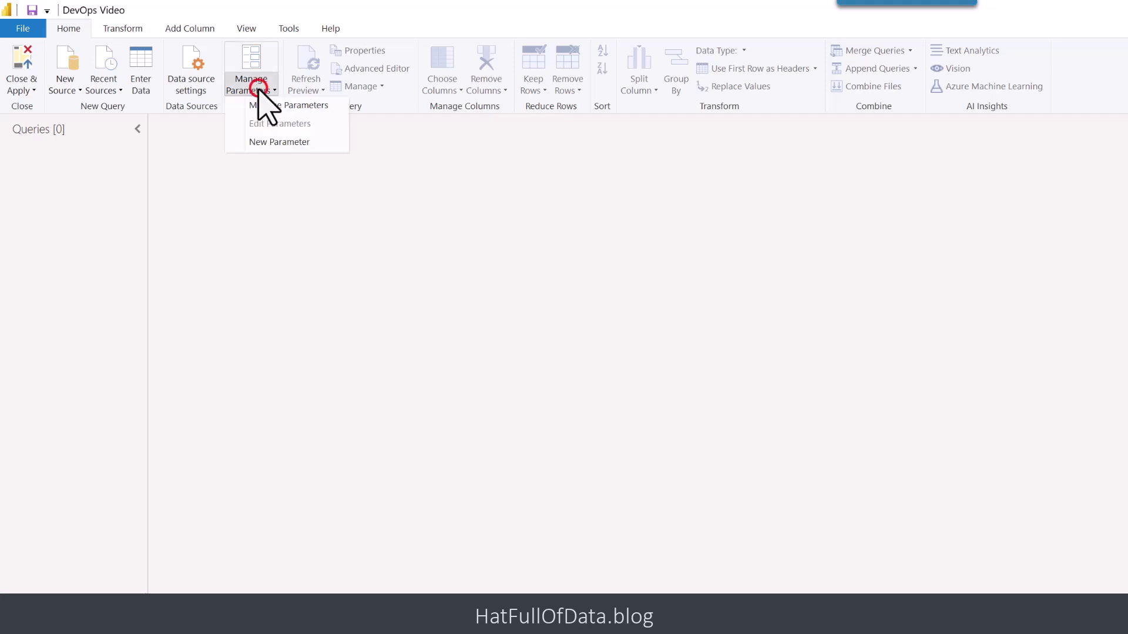
# - Create Text parameters Organisation = HatFullOfData and Project = Products, then save them
pyautogui.click(266, 143)
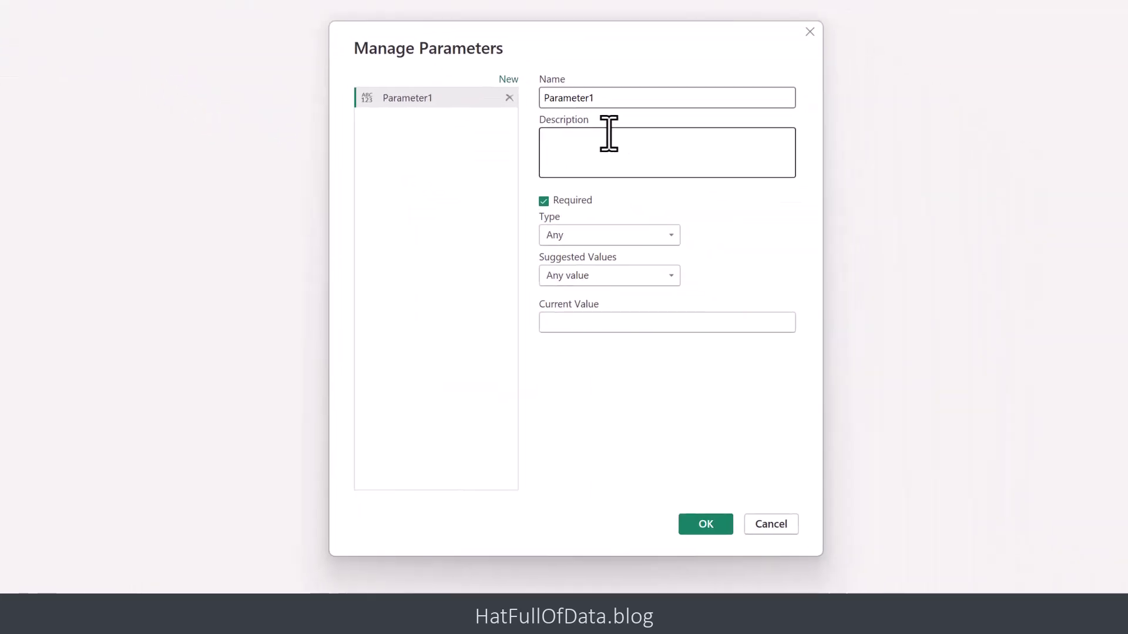
pyautogui.click(608, 98)
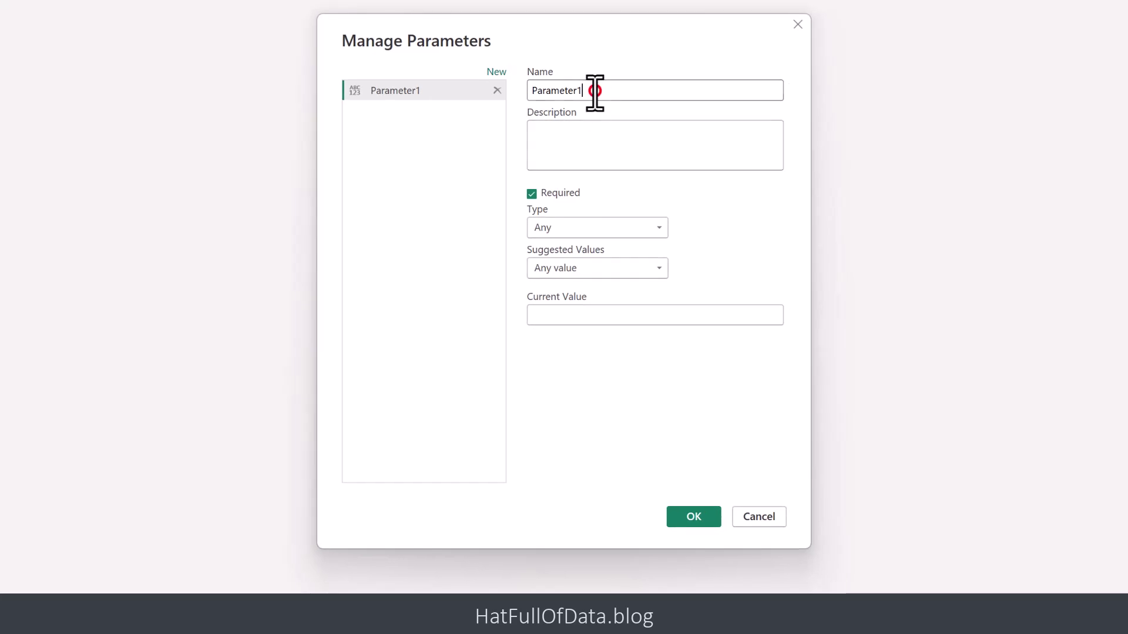
pyautogui.moveTo(595, 91); pyautogui.dragTo(518, 95)
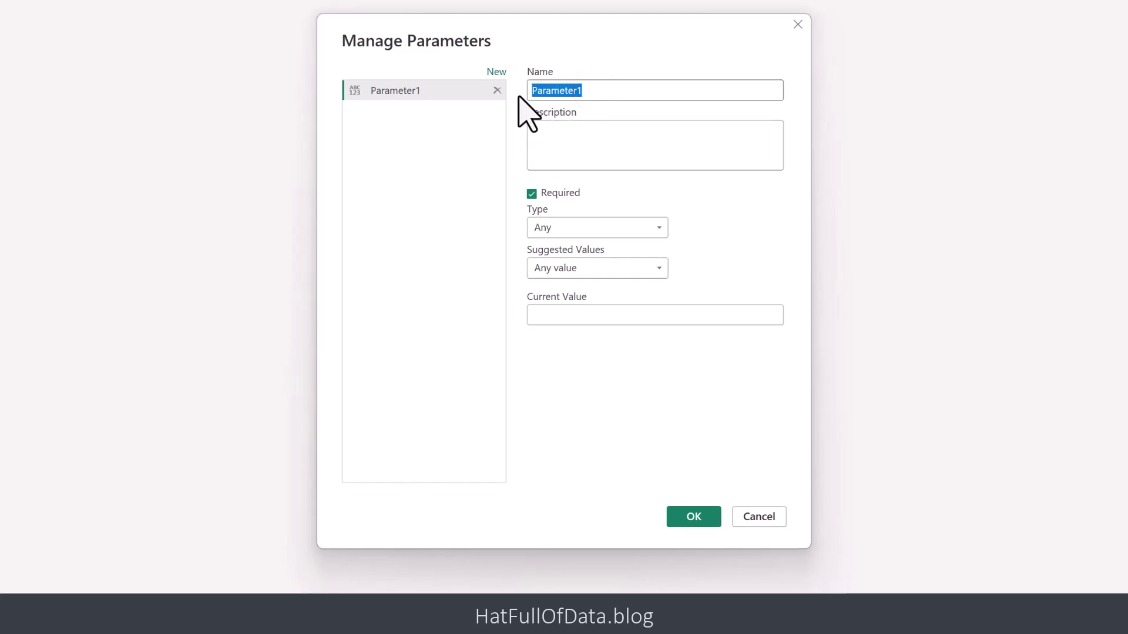
pyautogui.write('Organisation')
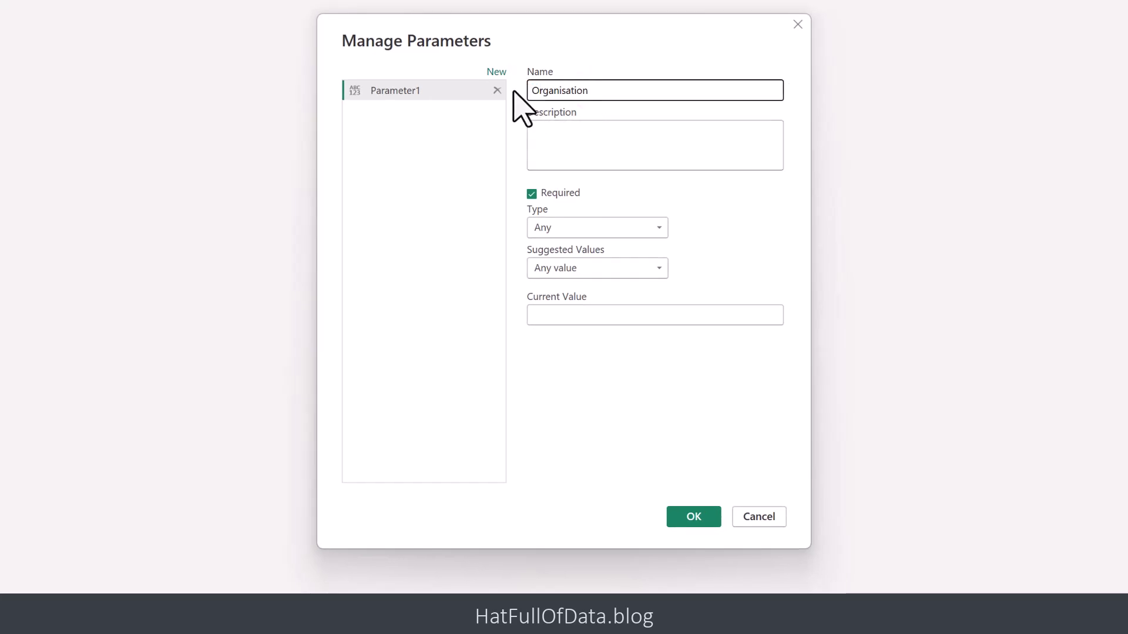
pyautogui.click(571, 227)
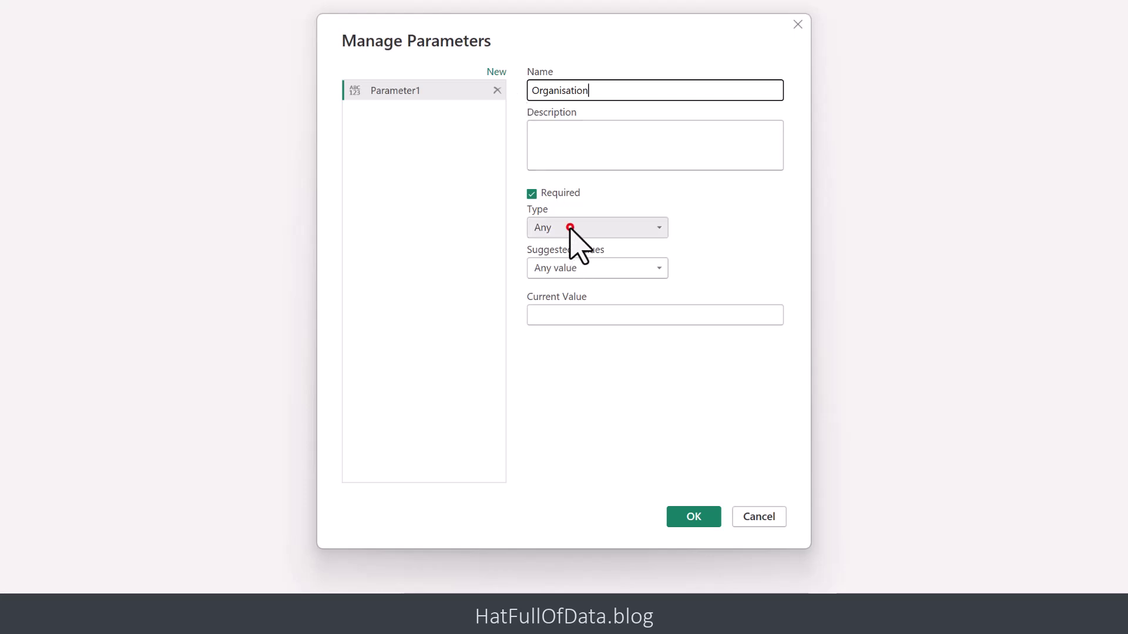
pyautogui.click(554, 361)
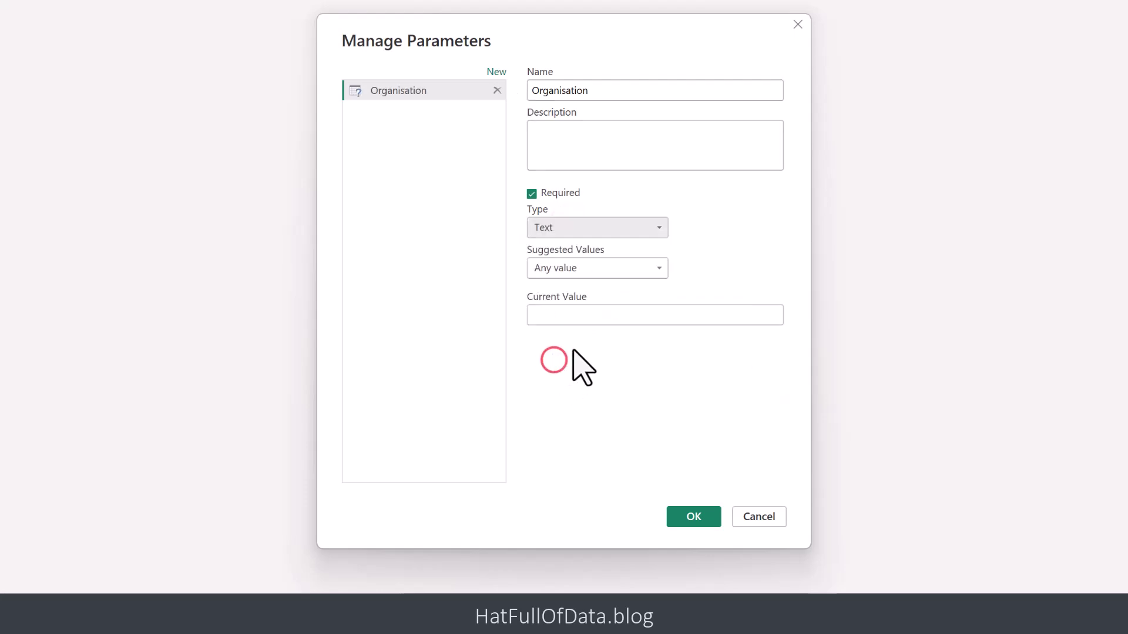
pyautogui.click(575, 314)
pyautogui.write('HatFullOfData')
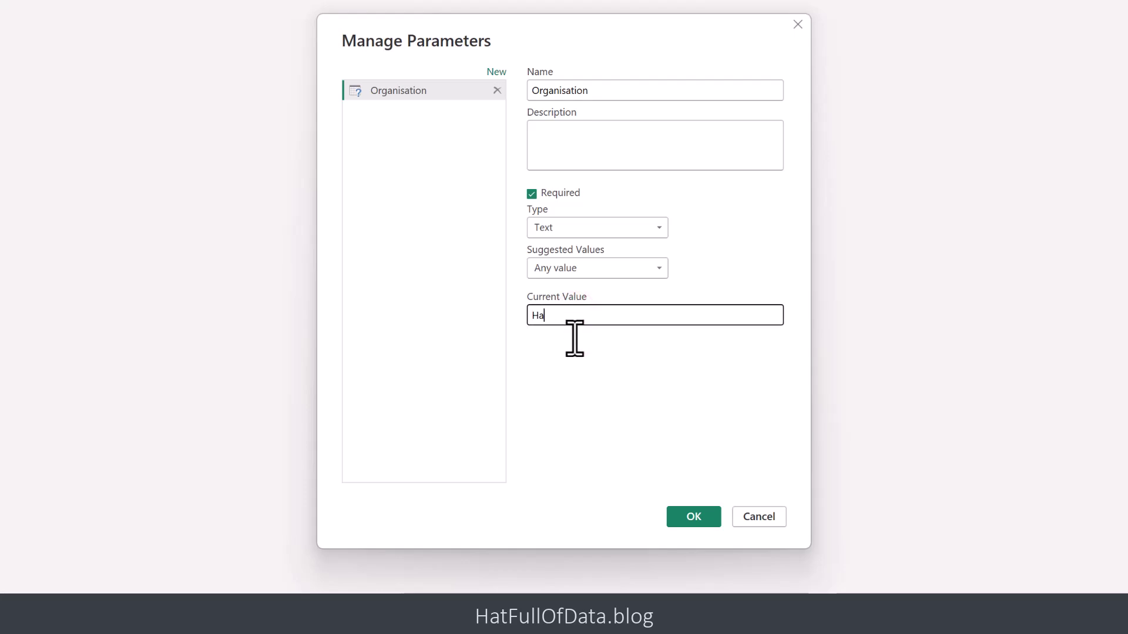
pyautogui.click(494, 73)
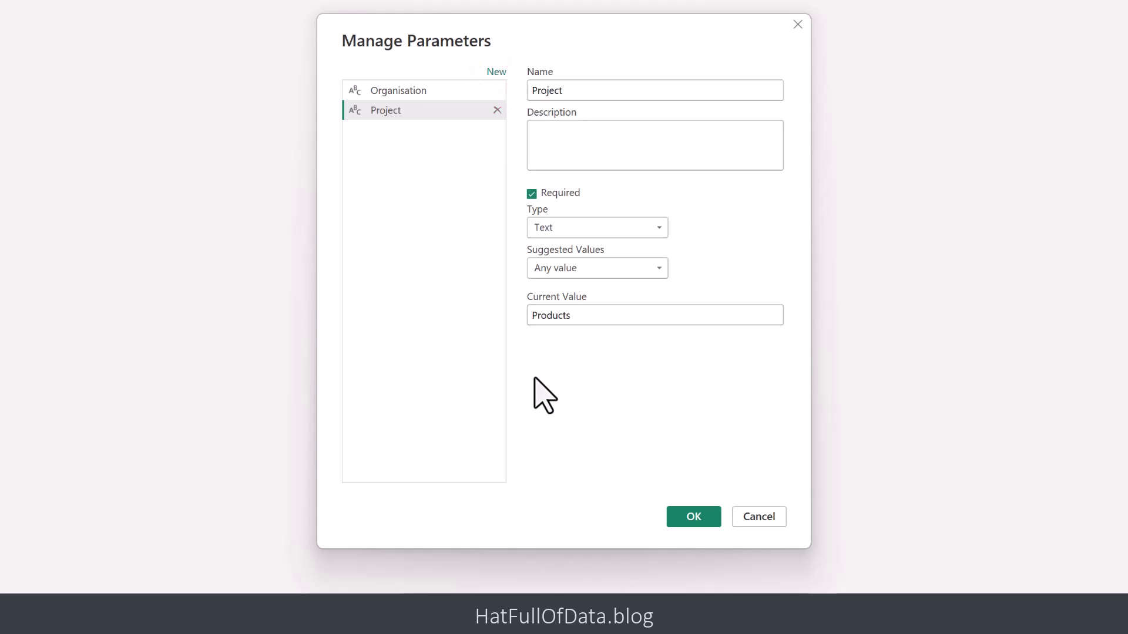
pyautogui.click(694, 517)
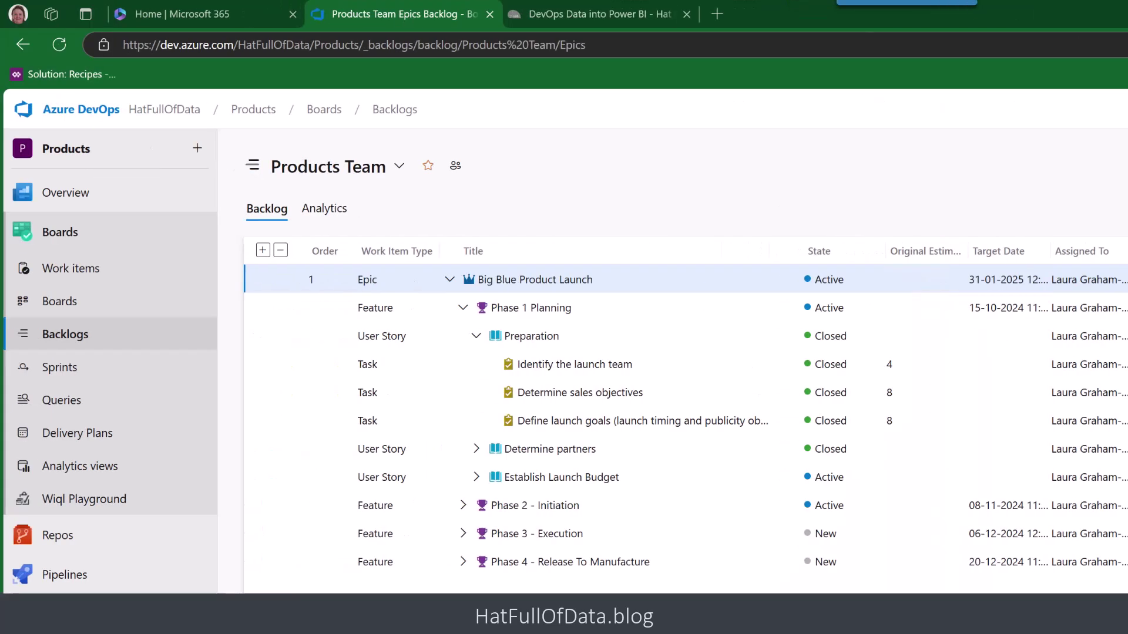
# - Copy the OData query template from the HatFullOfData 'DevOps Data into Power BI' article
pyautogui.click(587, 16)
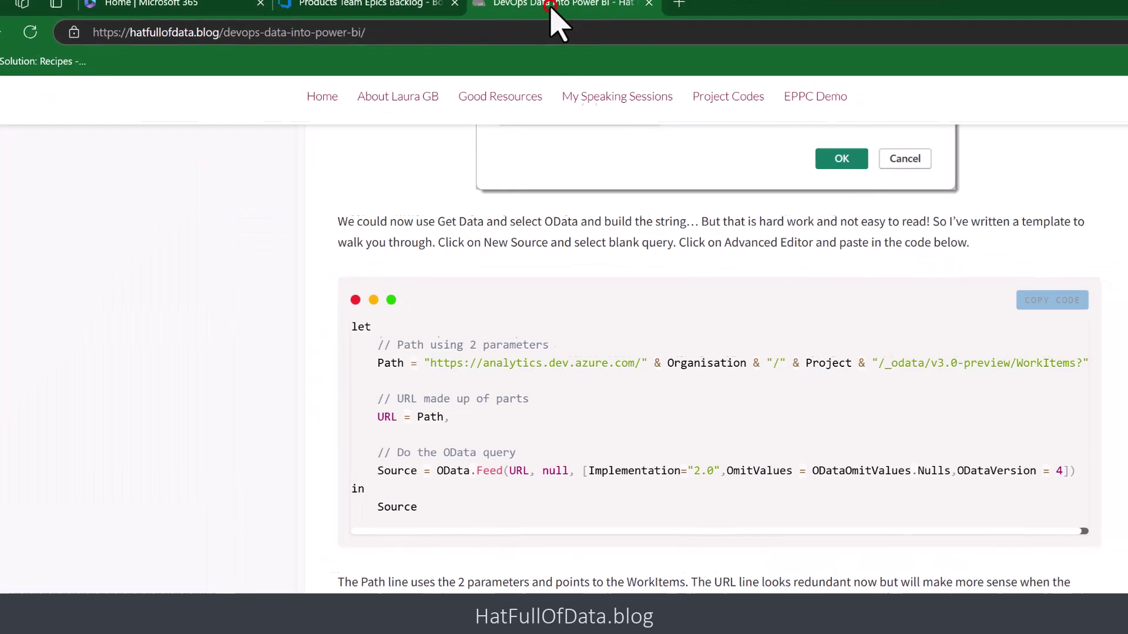
pyautogui.scroll(10, 787, 284)
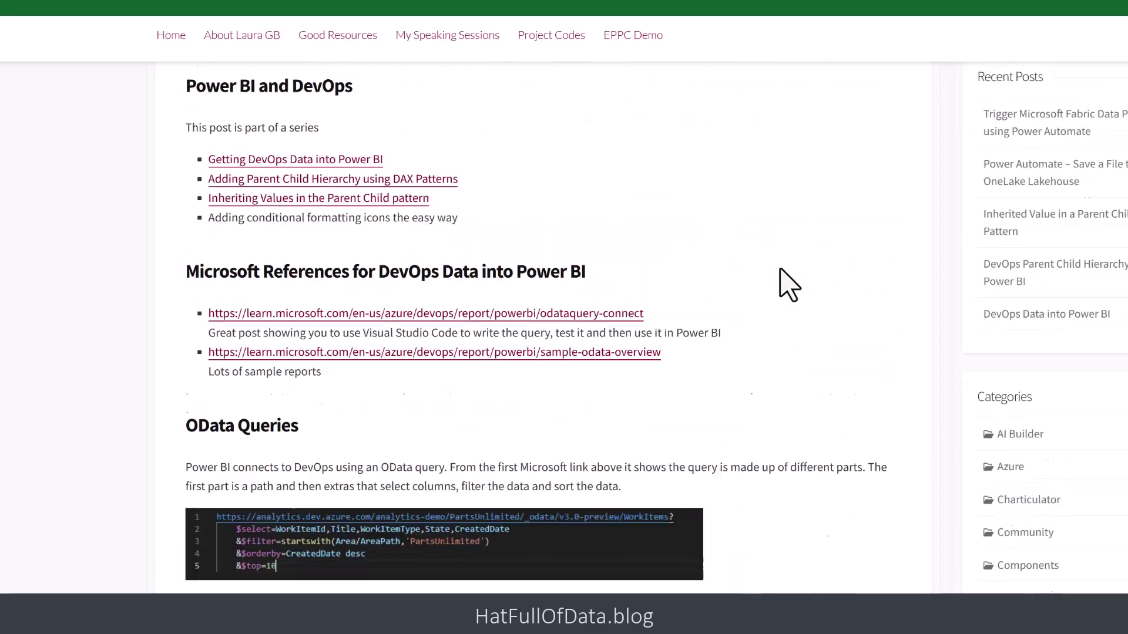
pyautogui.scroll(5, 787, 285)
pyautogui.scroll(-17, 781, 270)
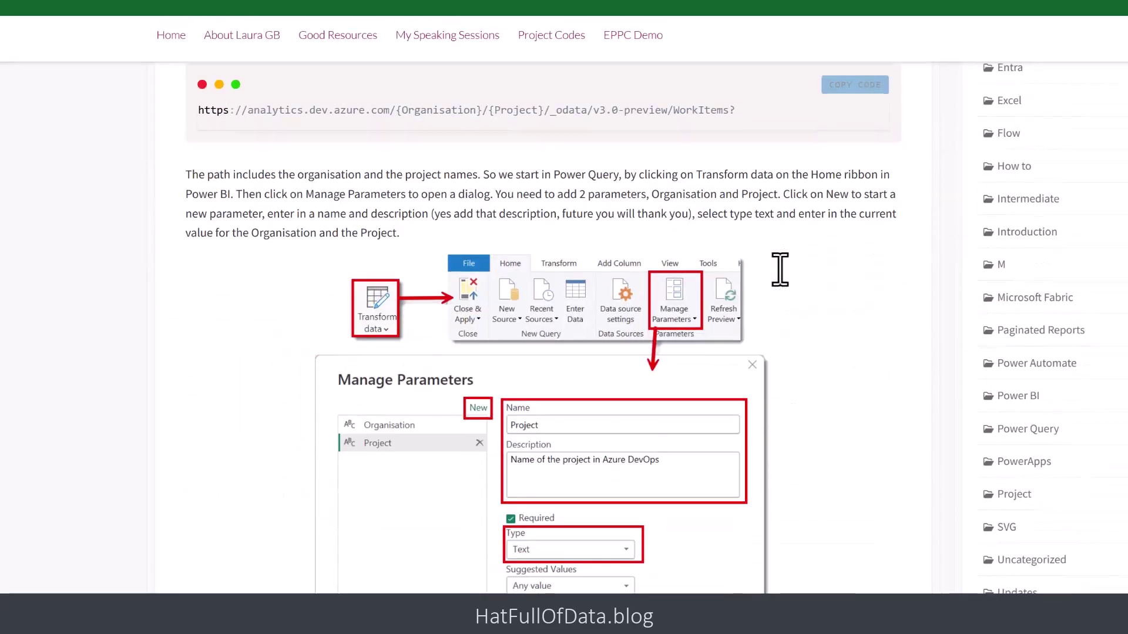
pyautogui.scroll(-10, 787, 282)
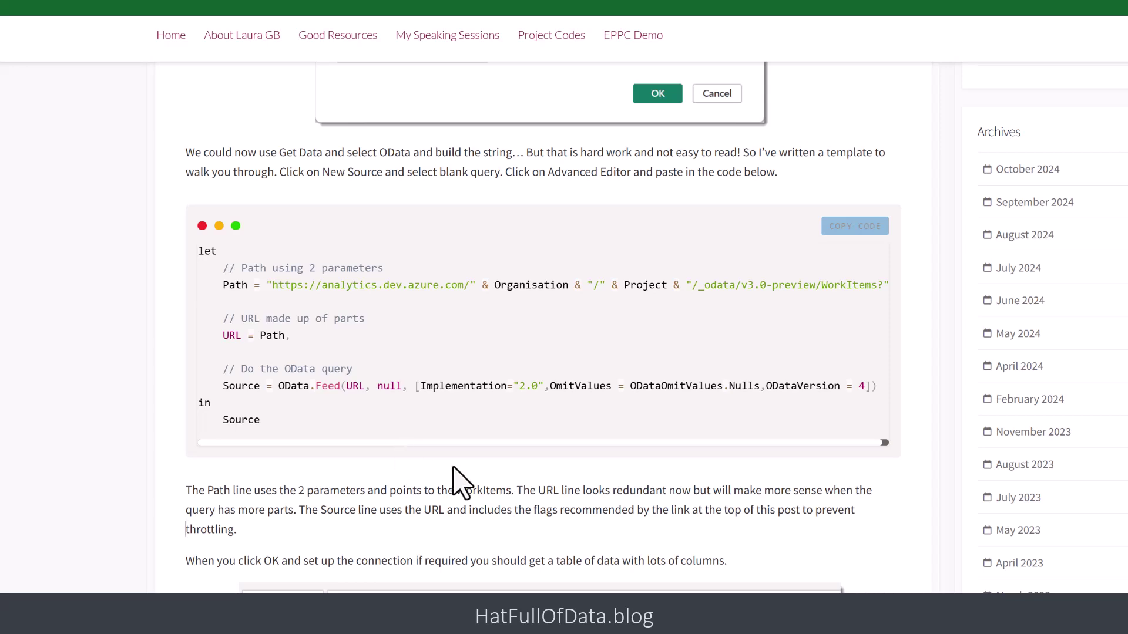
pyautogui.click(850, 232)
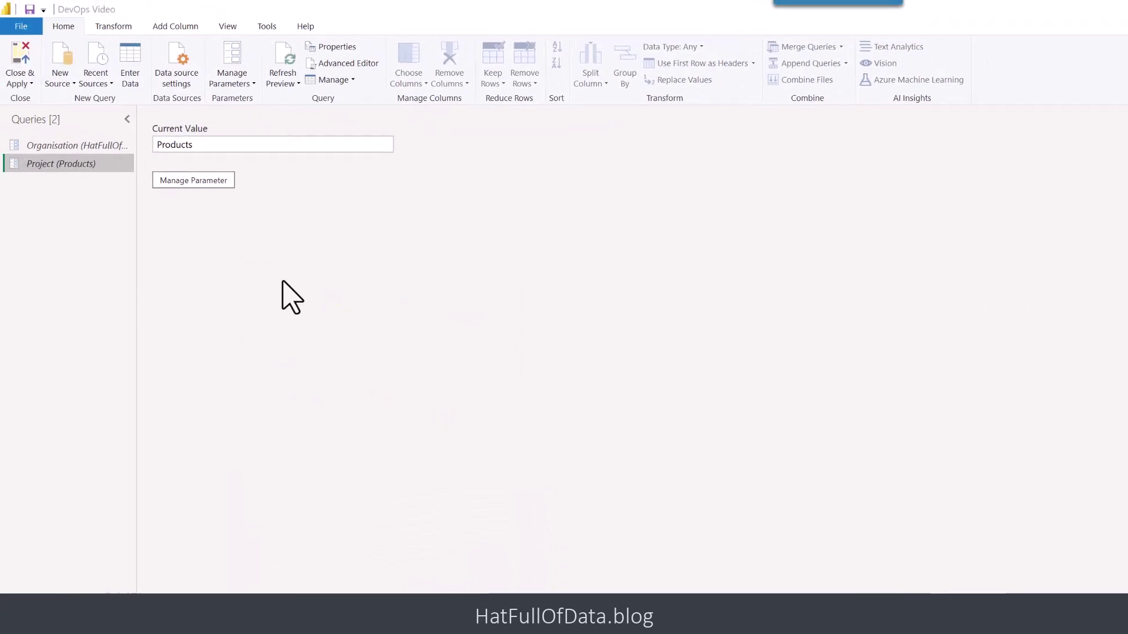
# - Create blank query Query1 and paste the blog's OData query into its Advanced Editor
pyautogui.click(62, 81)
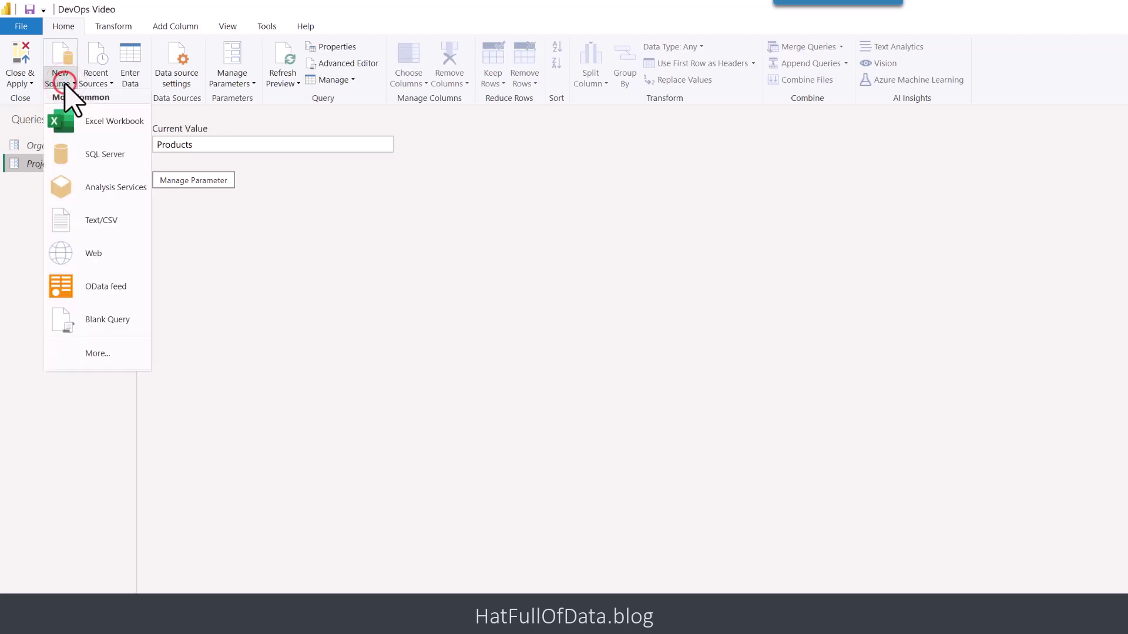
pyautogui.click(118, 328)
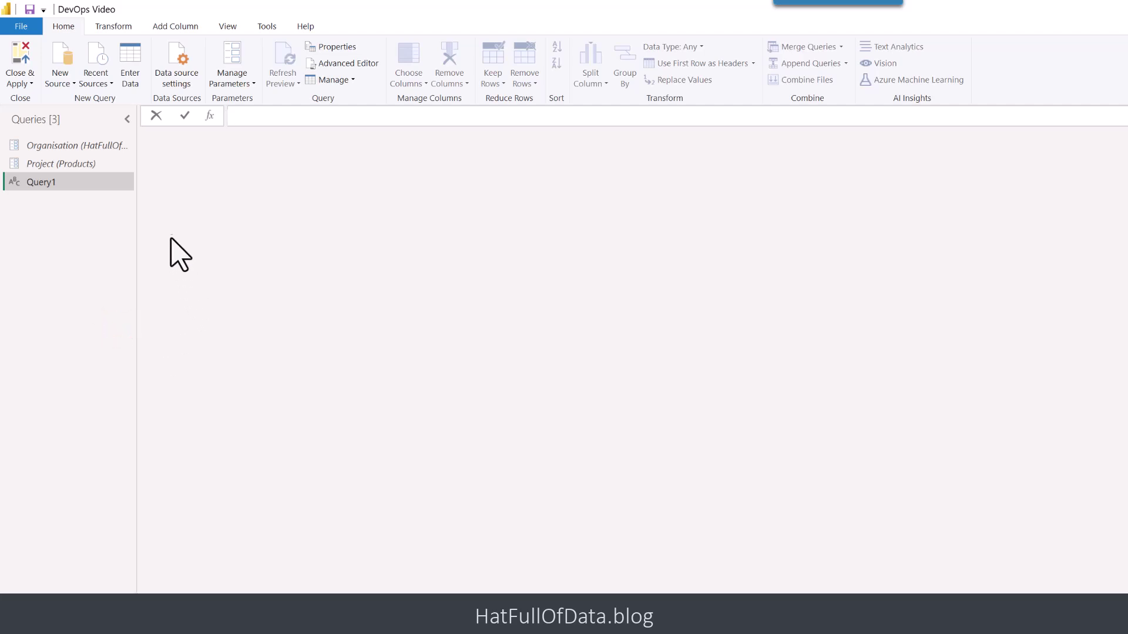
pyautogui.click(348, 63)
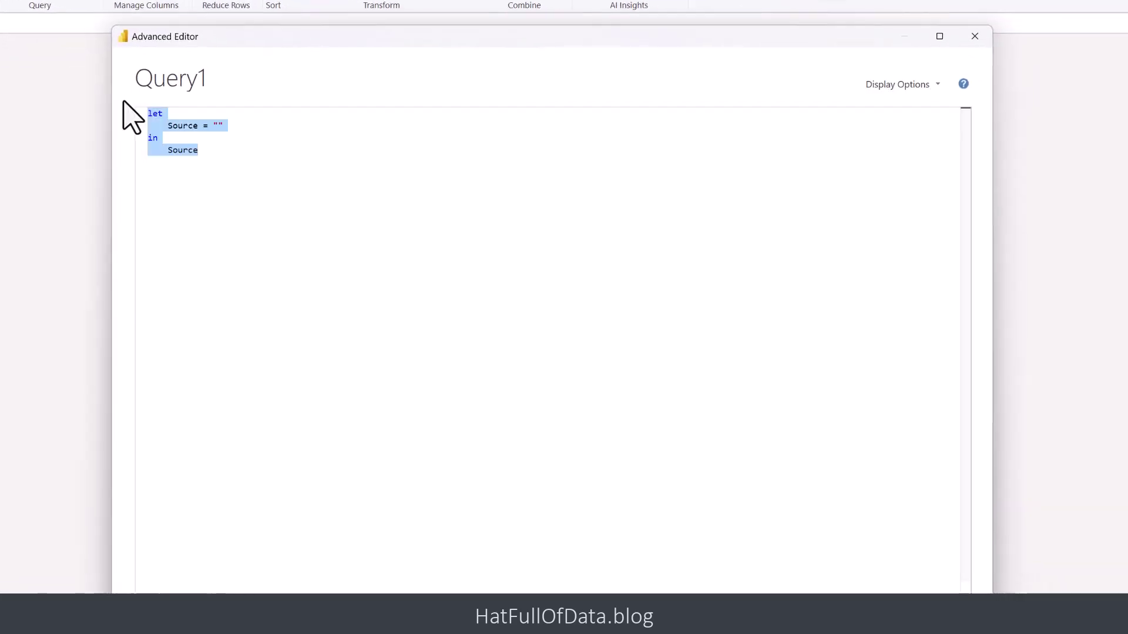
pyautogui.write('let     // Path using 2 parameters     Path = "https://analytics.dev.azure.com/" & Organisation & "/" & Project & "/_odata/v3.0-preview/WorkItems?",      // URL made up of parts     URL = Path,      // Do the OData query     Source = OData.Feed(URL, null, [Implementation="2.0",OmitValues = ODataOmitValues.Nulls,ODataVersion = 4]) in     Source')
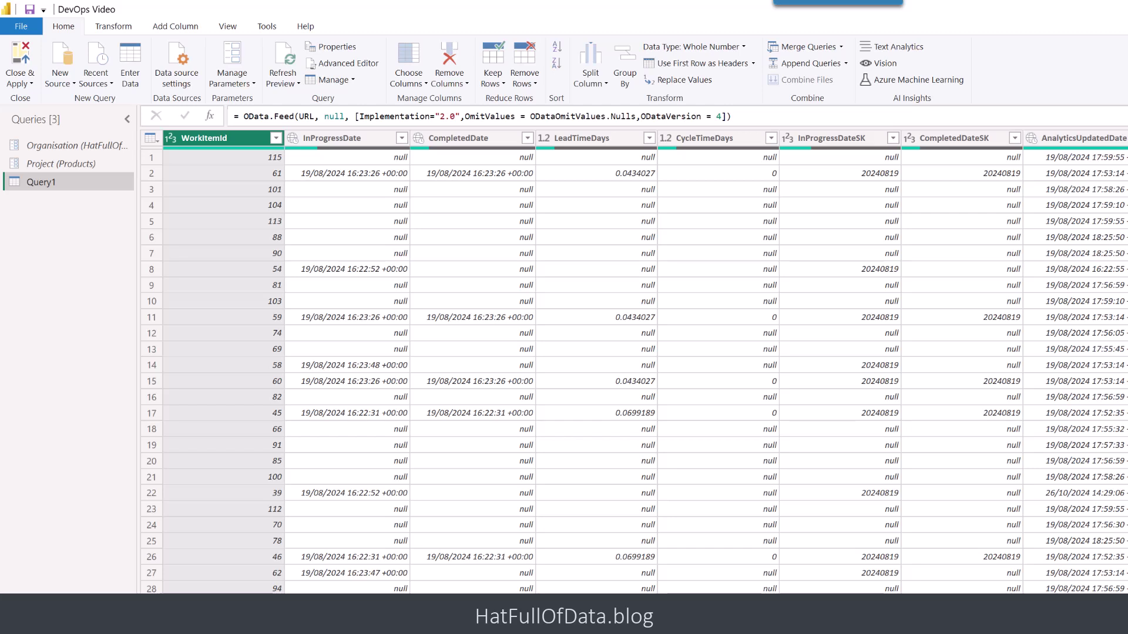
pyautogui.hscroll(10, 645, 362)
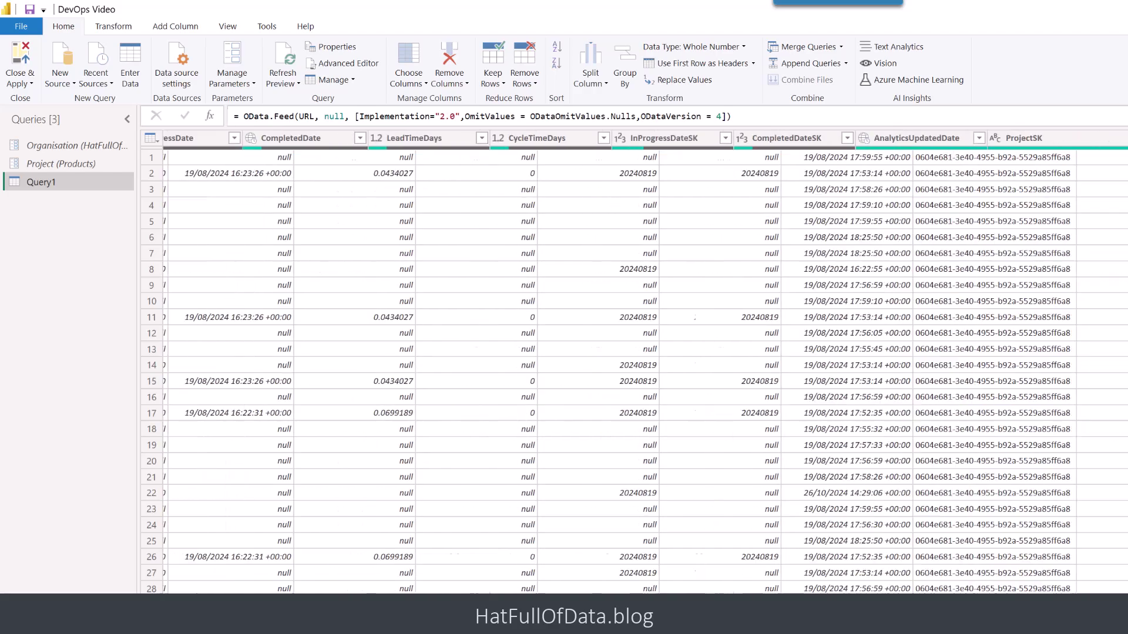
pyautogui.hscroll(8, 645, 362)
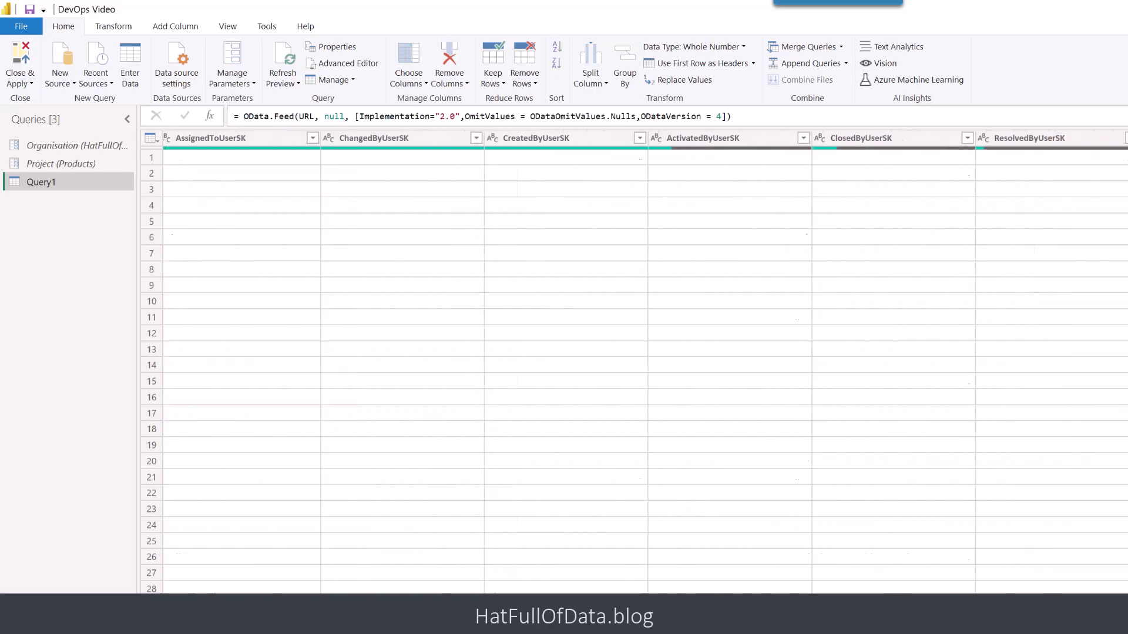
pyautogui.hscroll(8, 645, 362)
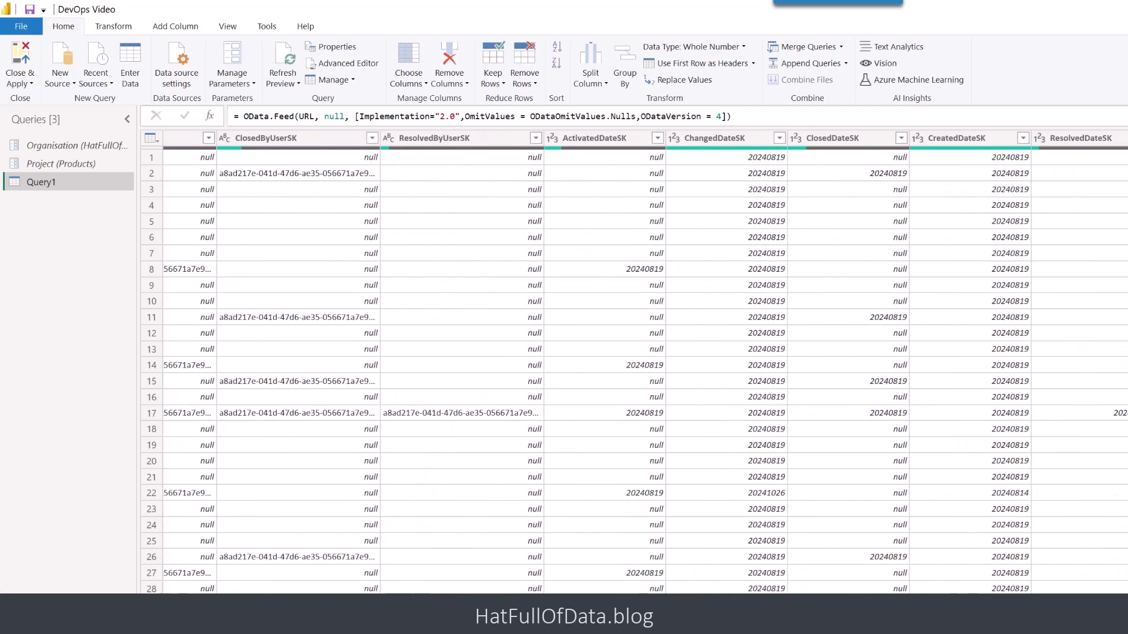
pyautogui.hscroll(6, 645, 362)
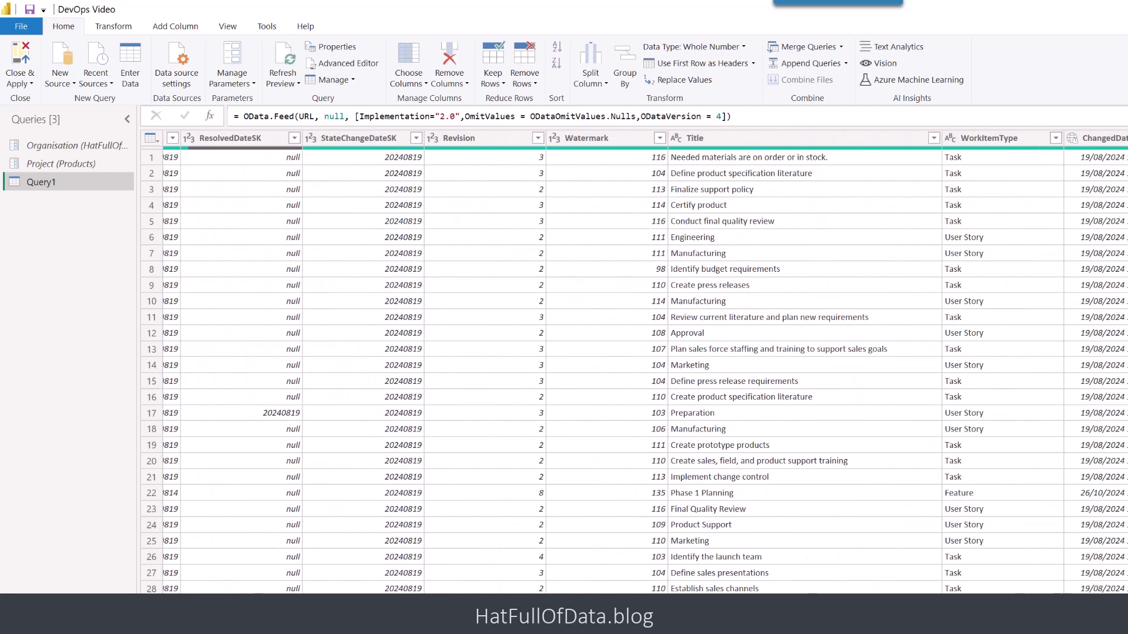
pyautogui.hscroll(1, 645, 362)
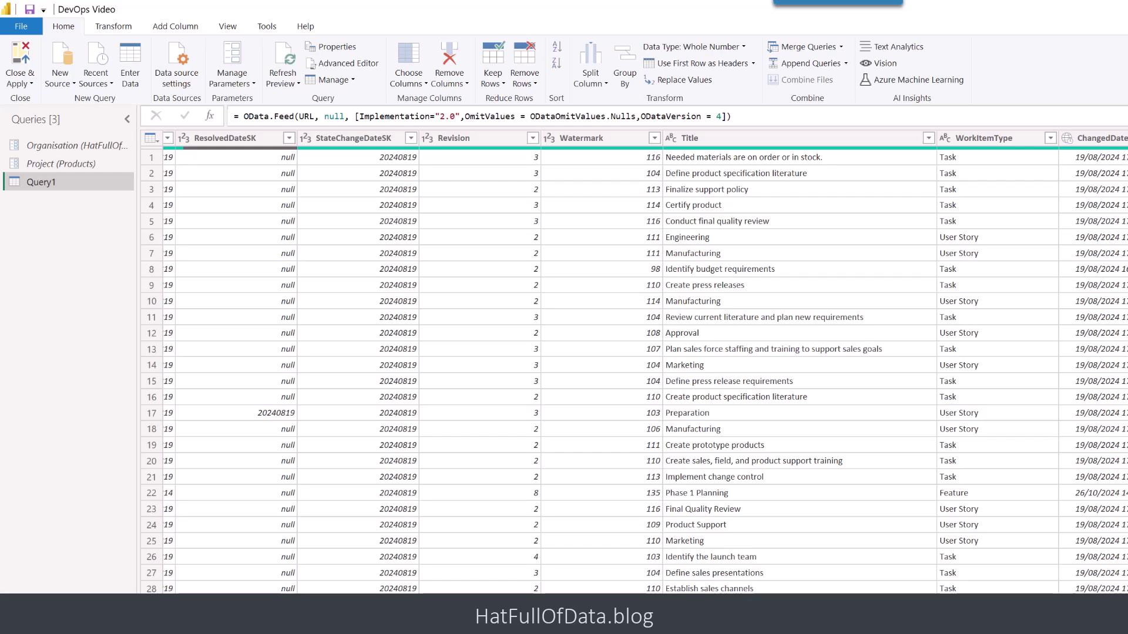
pyautogui.hscroll(10, 645, 362)
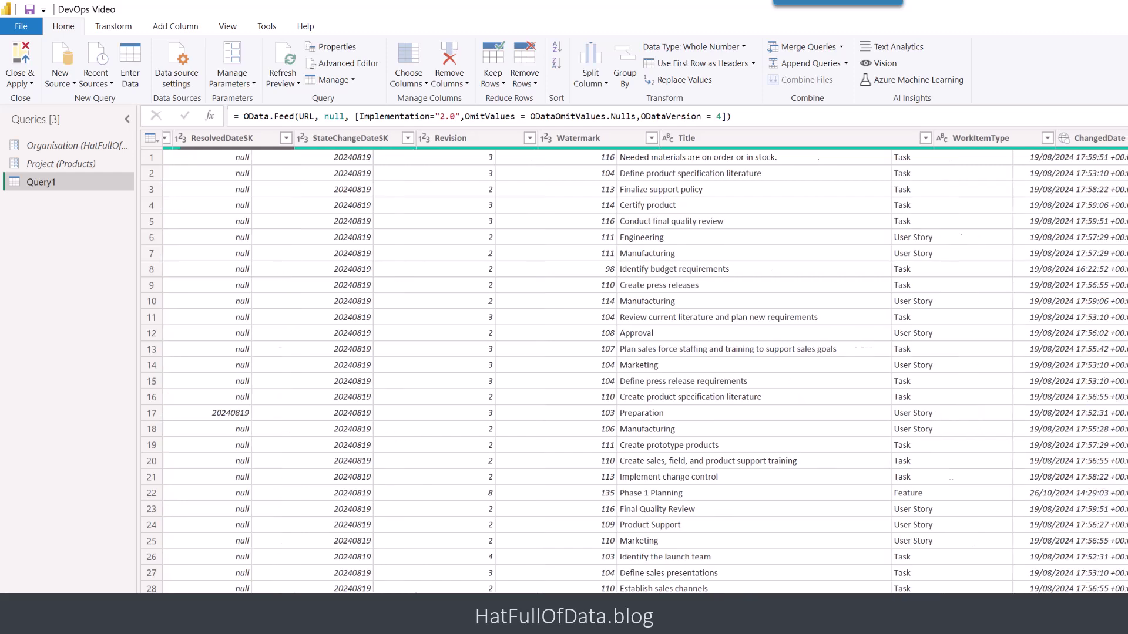
pyautogui.hscroll(-10, 645, 362)
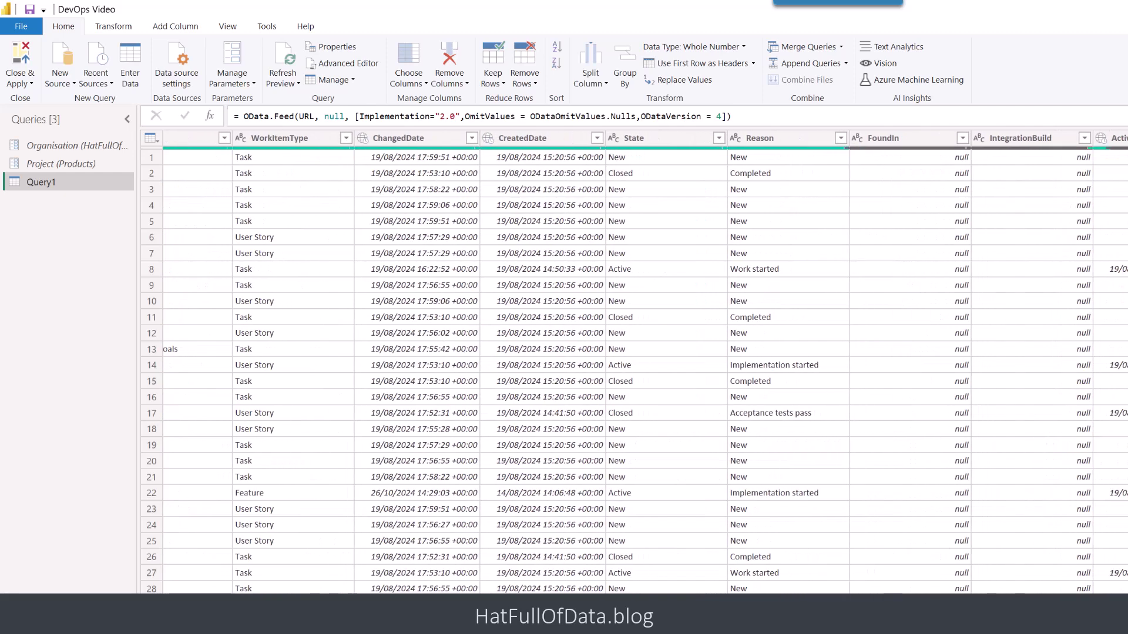
pyautogui.hscroll(-5, 645, 362)
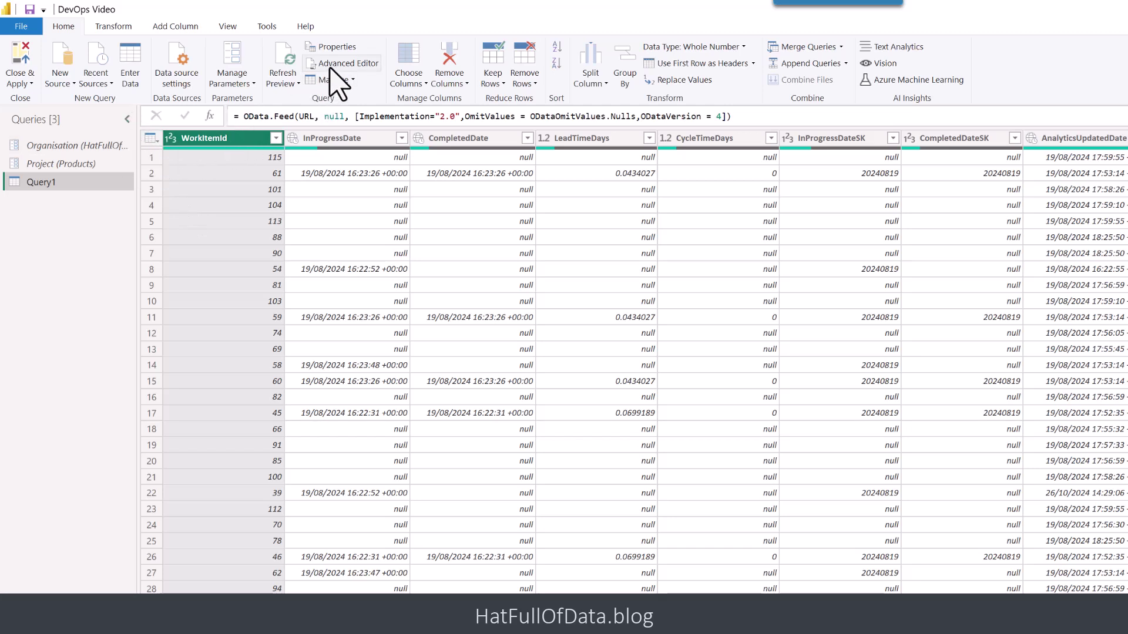
# - Add a Select column-list line after Path and change the URL line to Path & Select
pyautogui.click(330, 67)
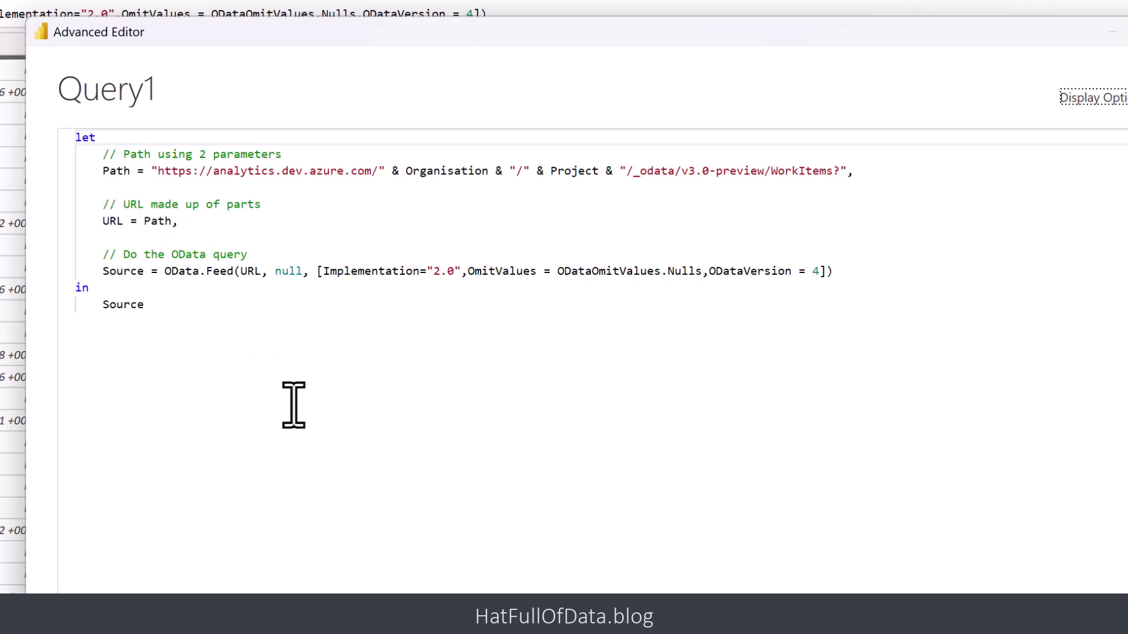
pyautogui.click(891, 172)
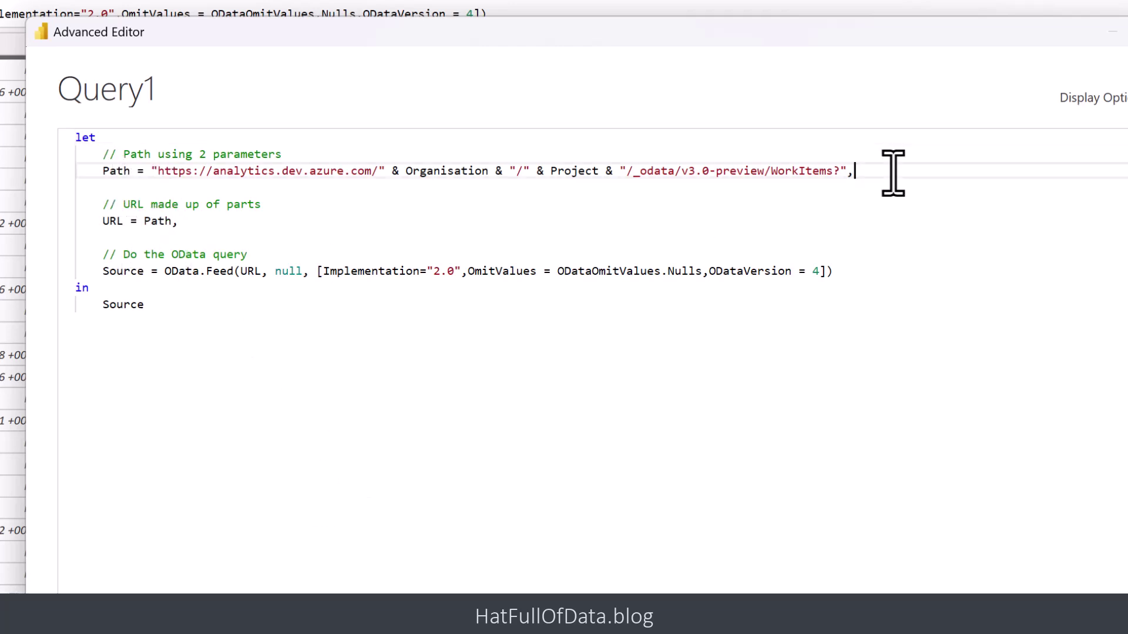
pyautogui.press('Return')
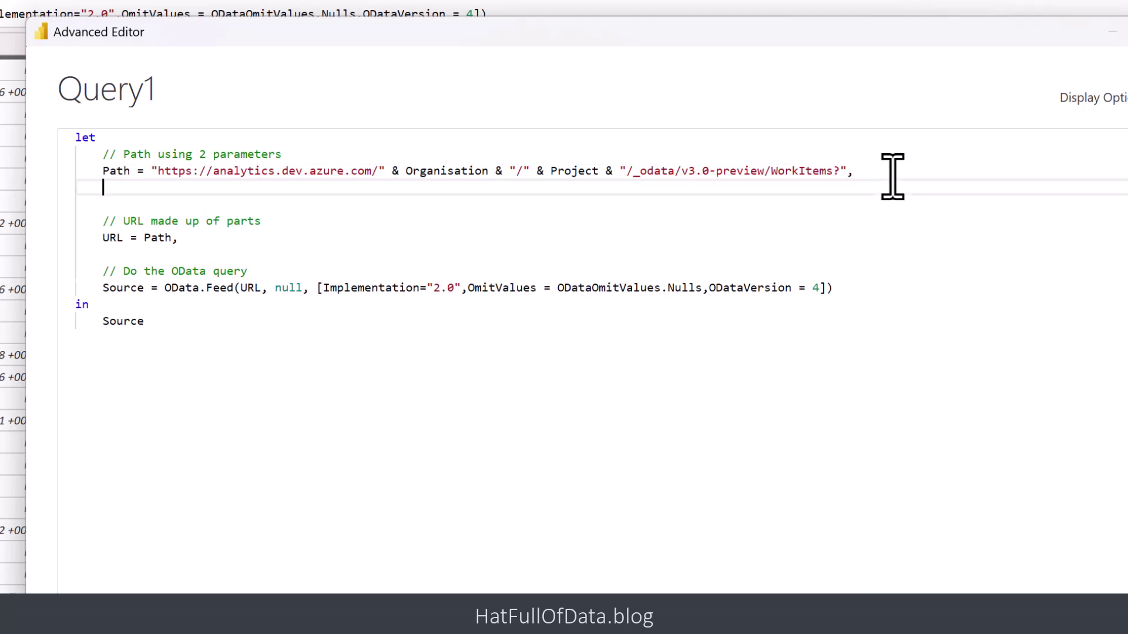
pyautogui.write('Select = "$select=WorkItemID,Title,WorkItemType,State,TargetDate,ParentWorkItemID,OriginalEstimate,AssignedToUserSK",')
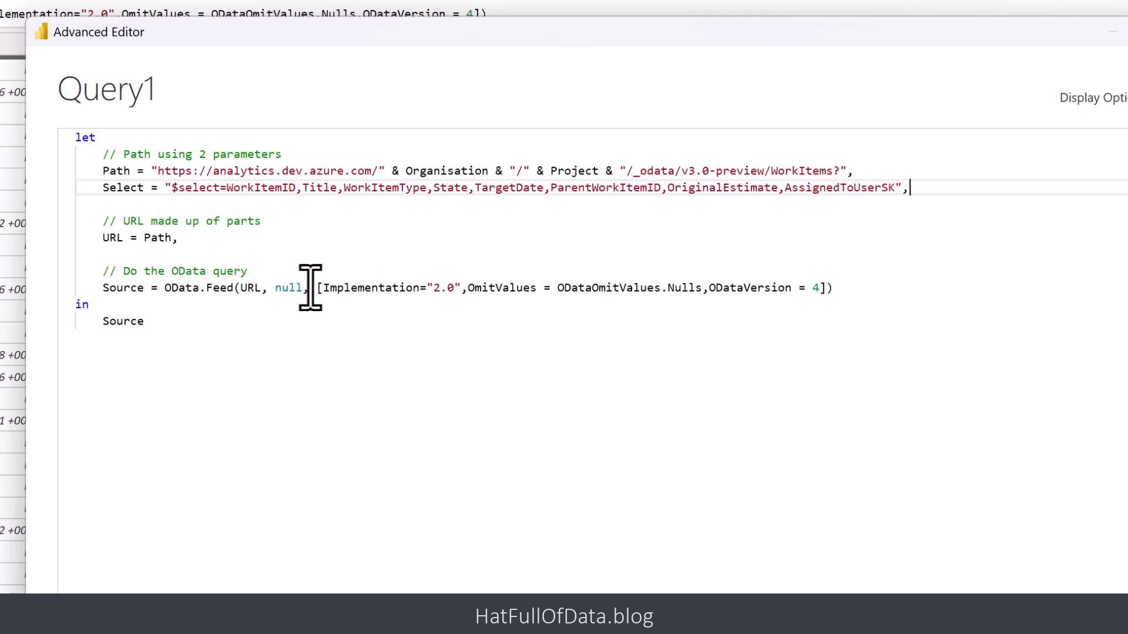
pyautogui.click(173, 238)
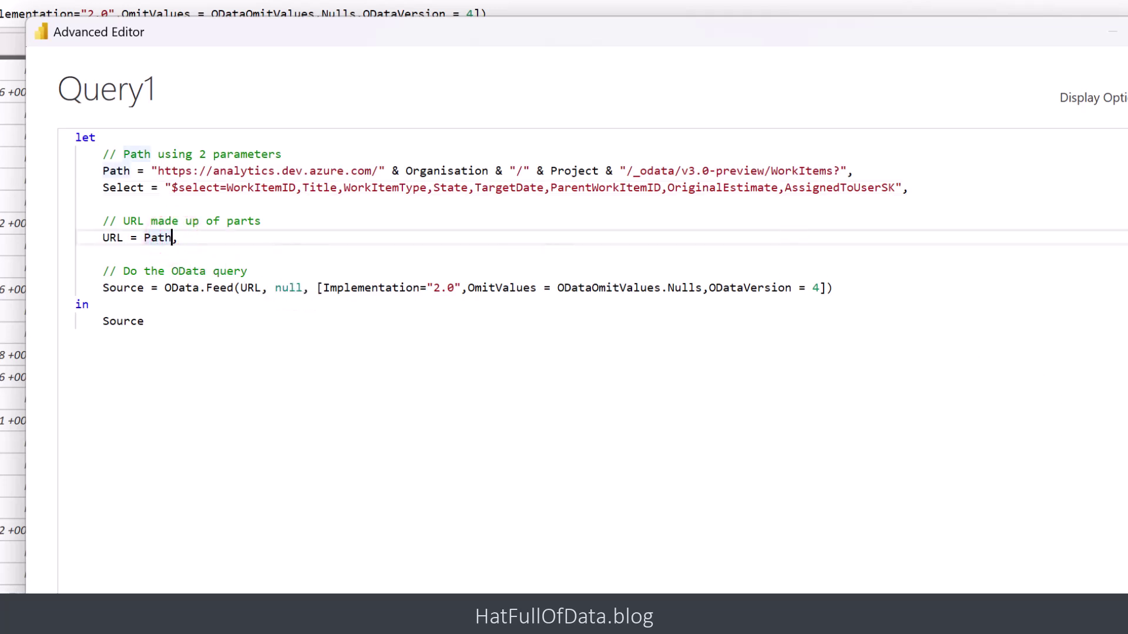
pyautogui.write('& ')
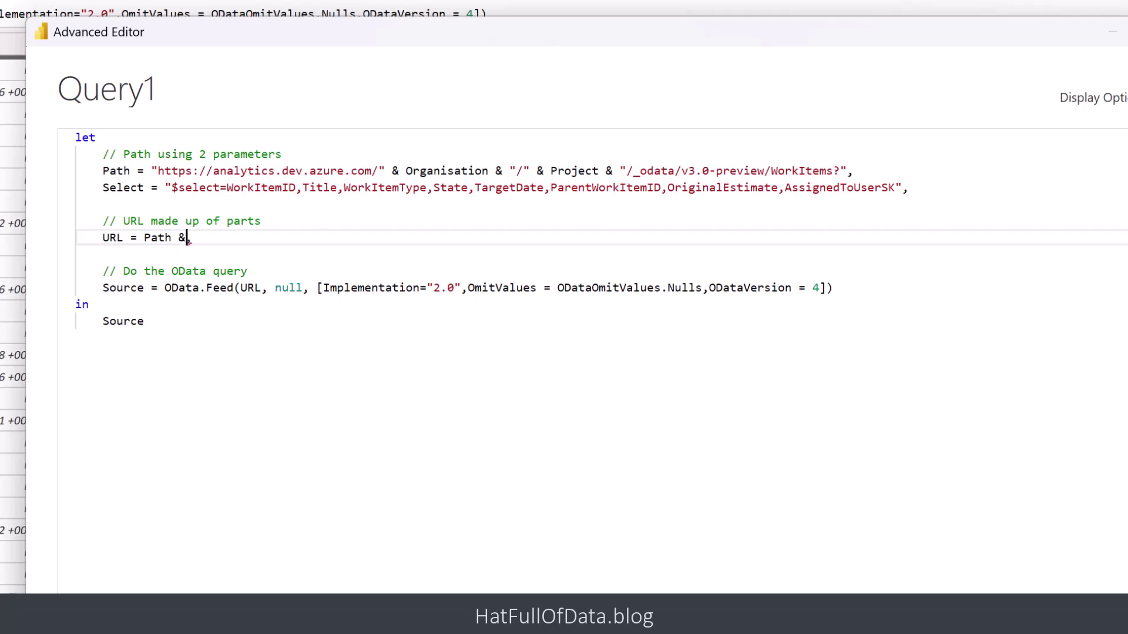
pyautogui.write('Select,')
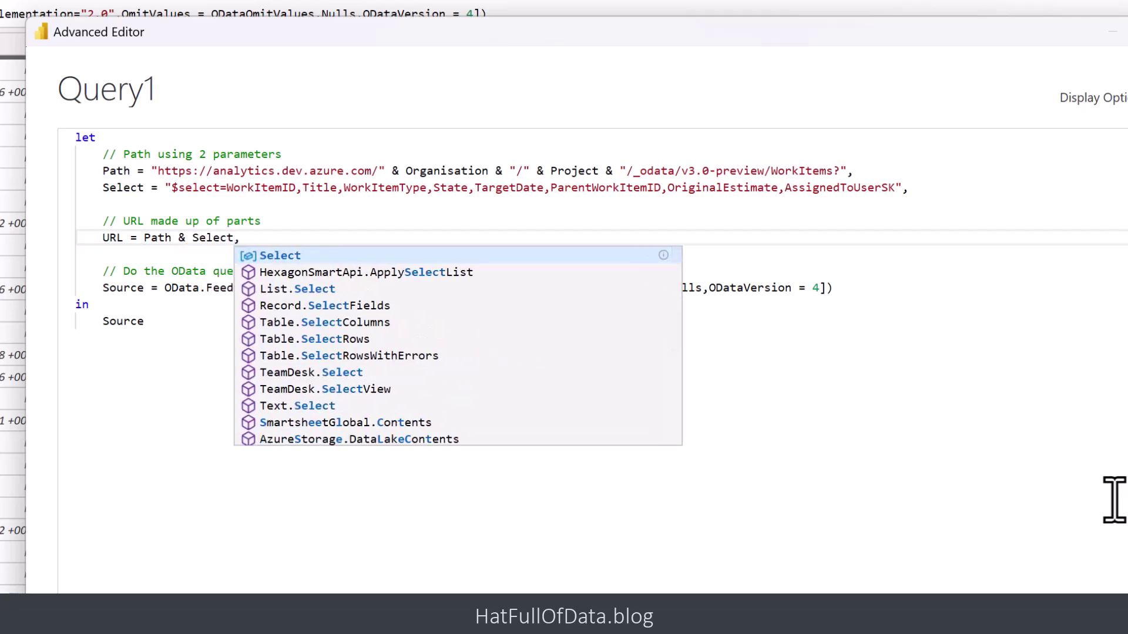
pyautogui.click(991, 381)
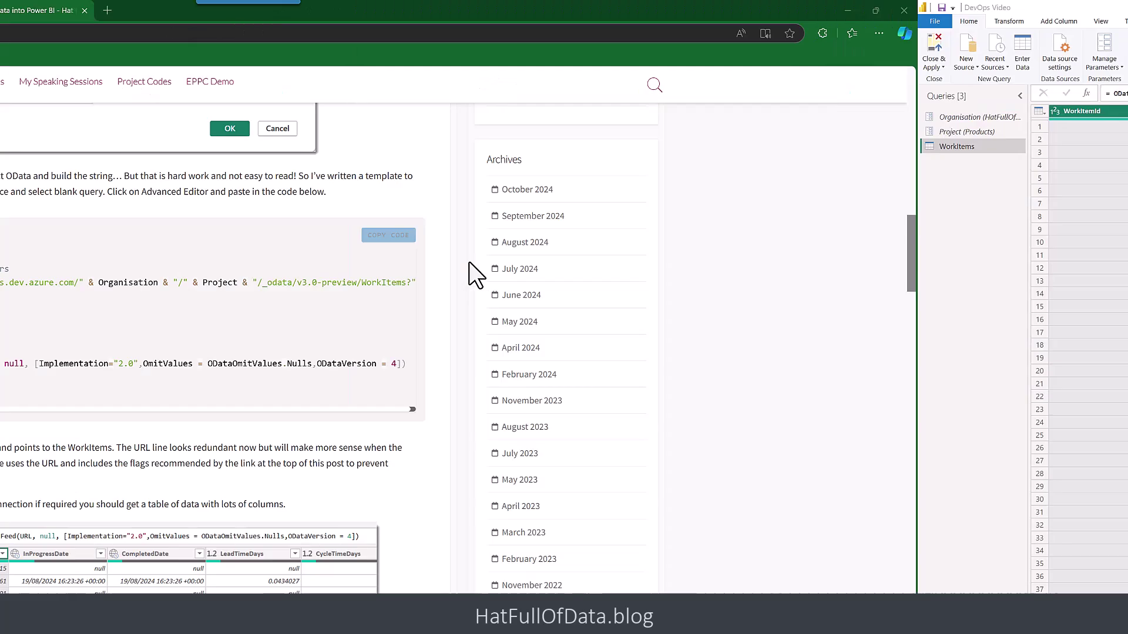
# - Copy the Users query code from the blog's User and Calendar Table section
pyautogui.scroll(-10, 469, 262)
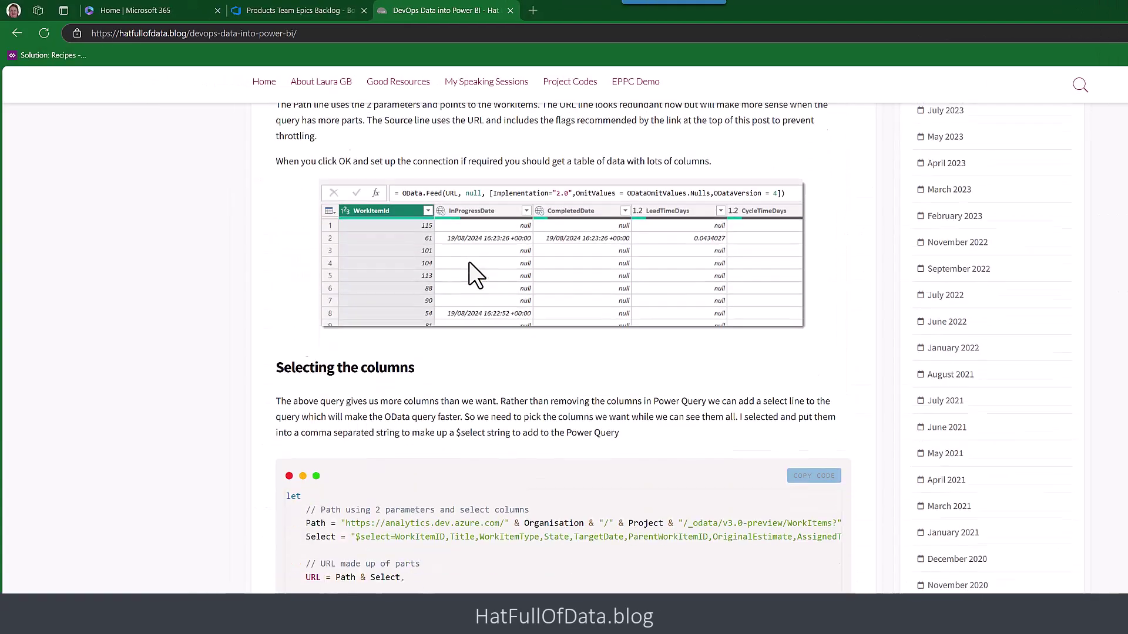
pyautogui.scroll(-1, 469, 262)
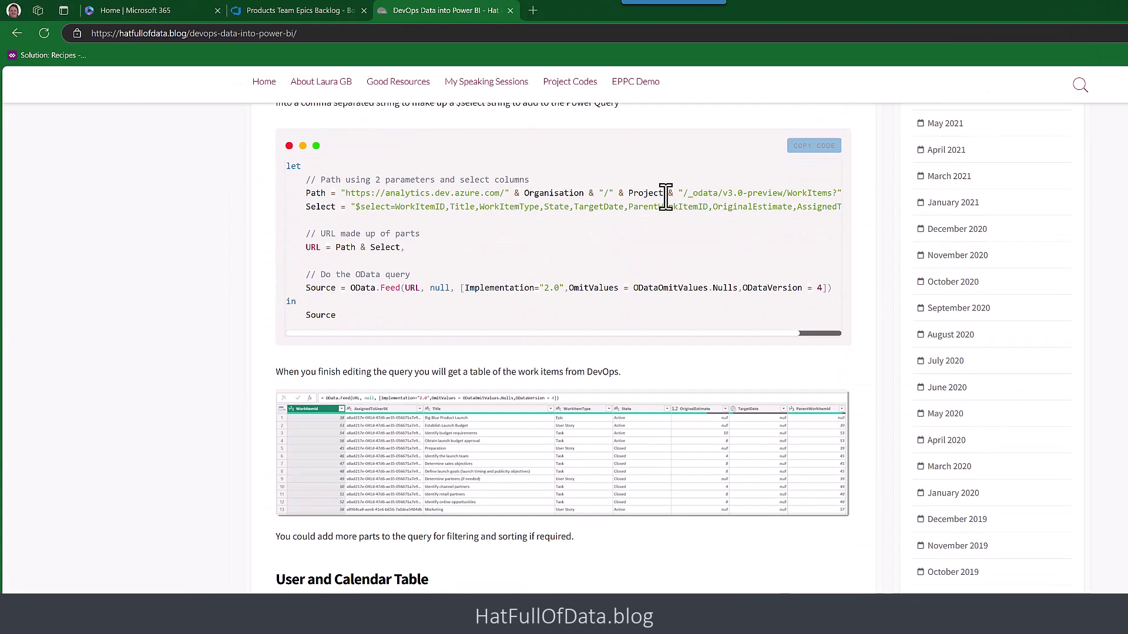
pyautogui.scroll(-5, 644, 231)
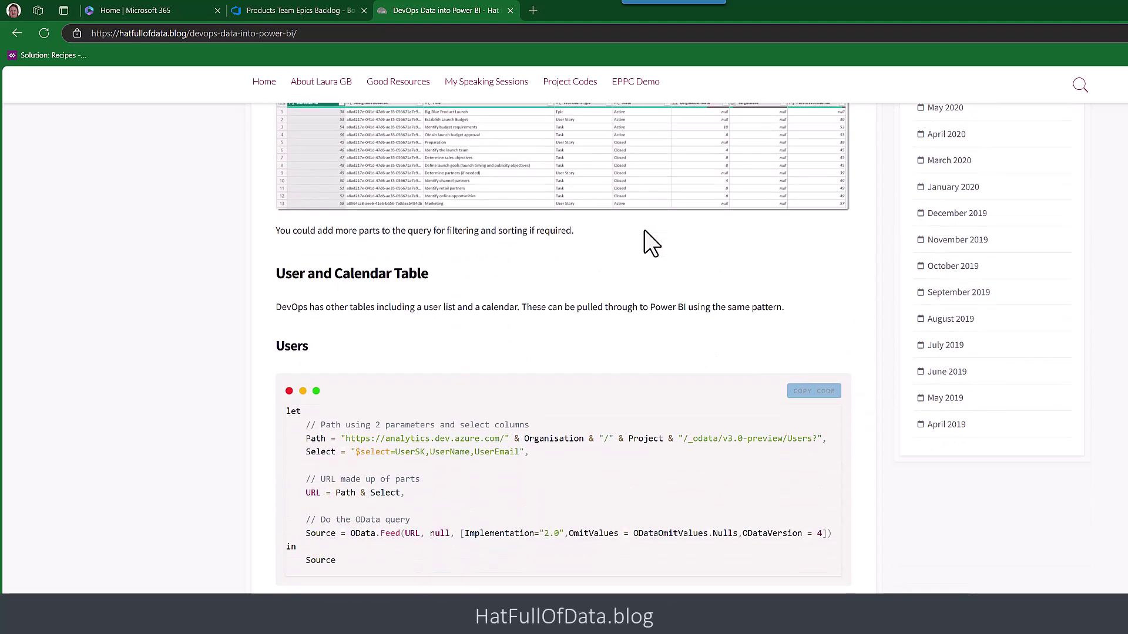
pyautogui.scroll(-2, 644, 230)
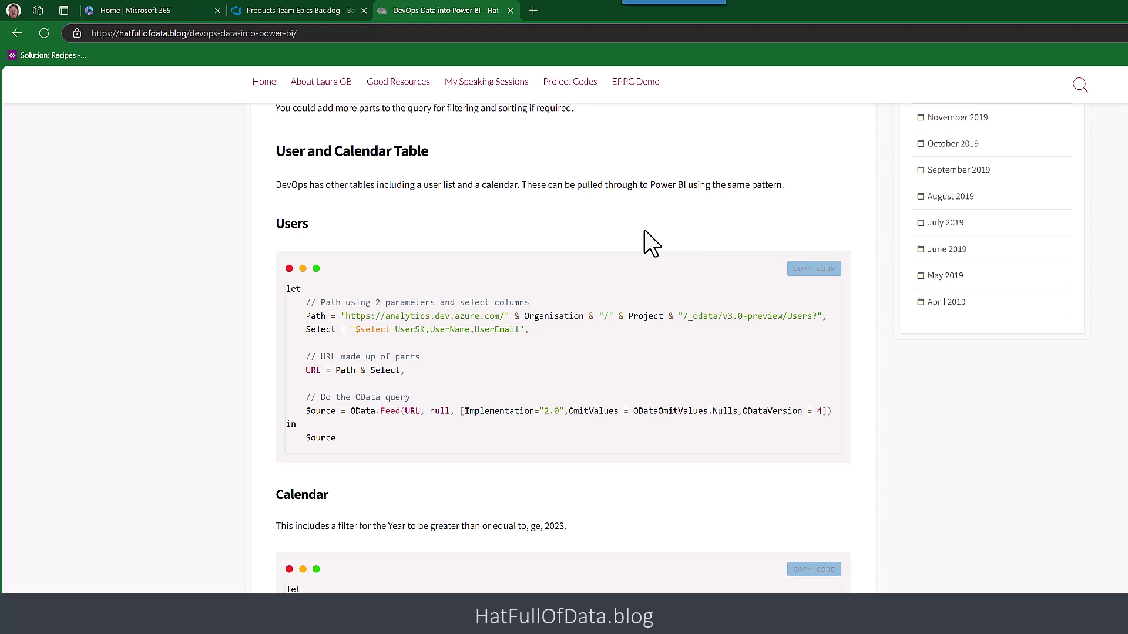
pyautogui.scroll(-2, 644, 230)
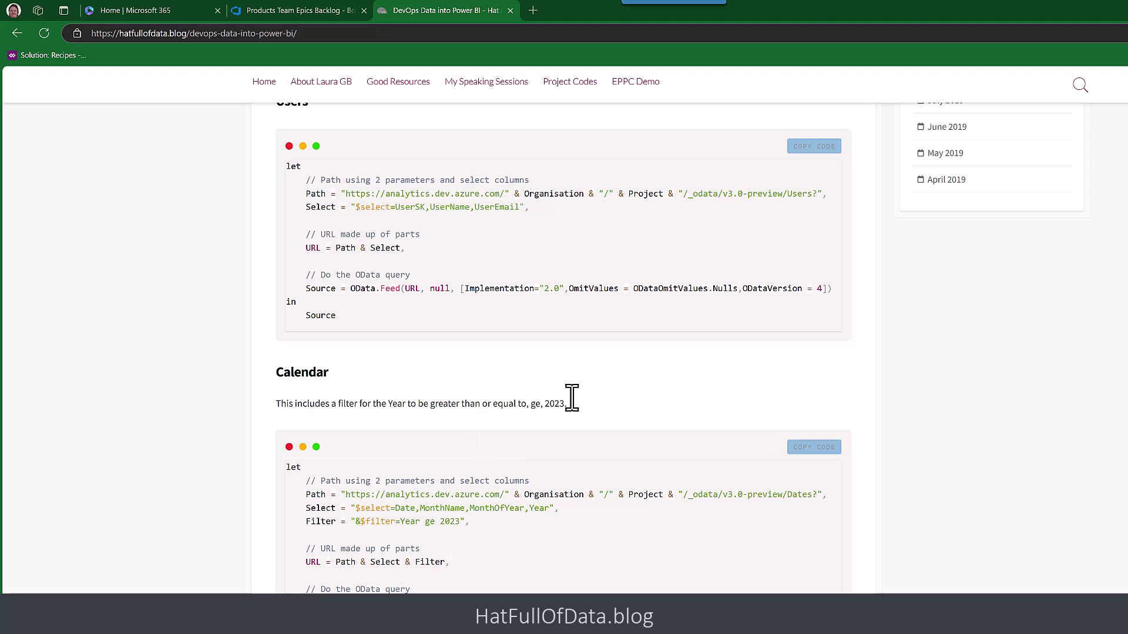
pyautogui.scroll(1, 554, 277)
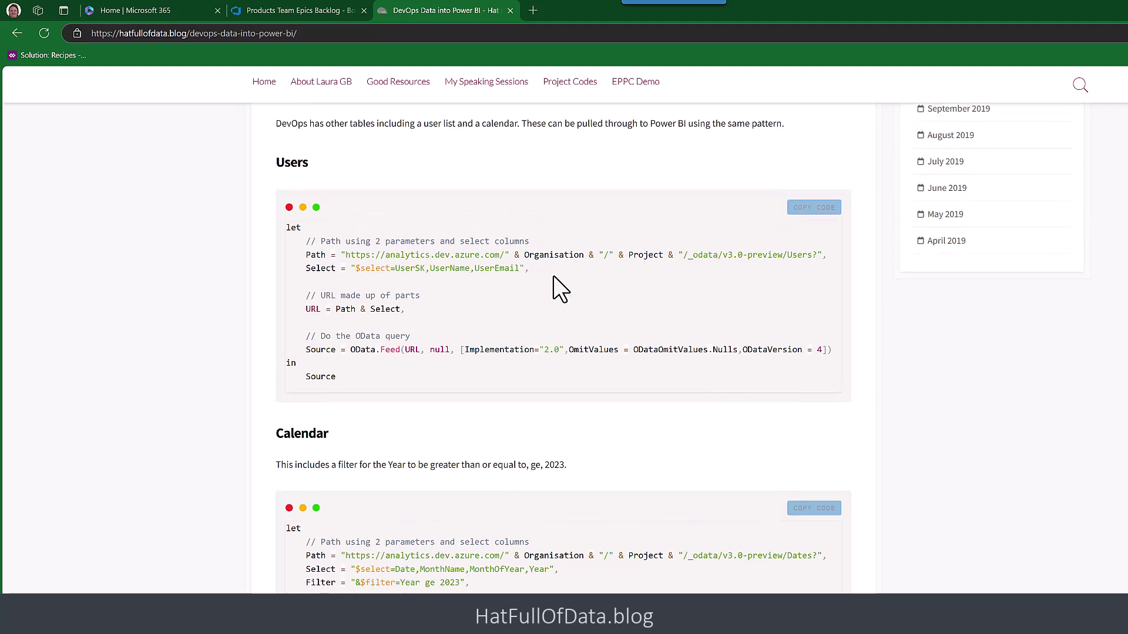
pyautogui.click(819, 208)
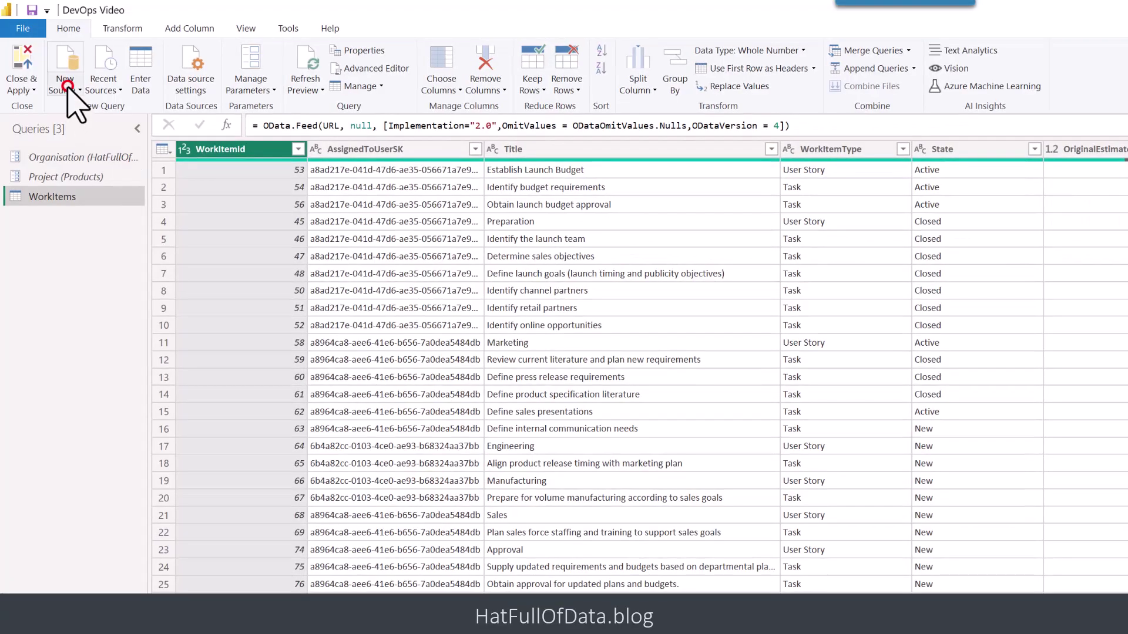
# - Create a blank query and replace its code with the copied Users OData query
pyautogui.click(66, 91)
pyautogui.click(101, 347)
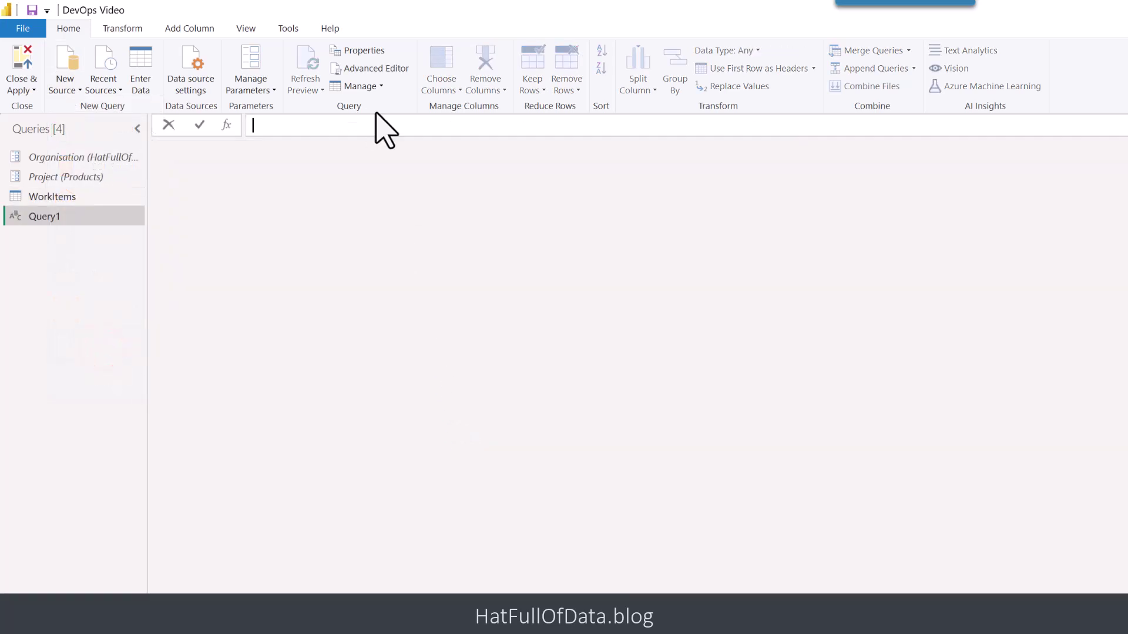
pyautogui.click(375, 71)
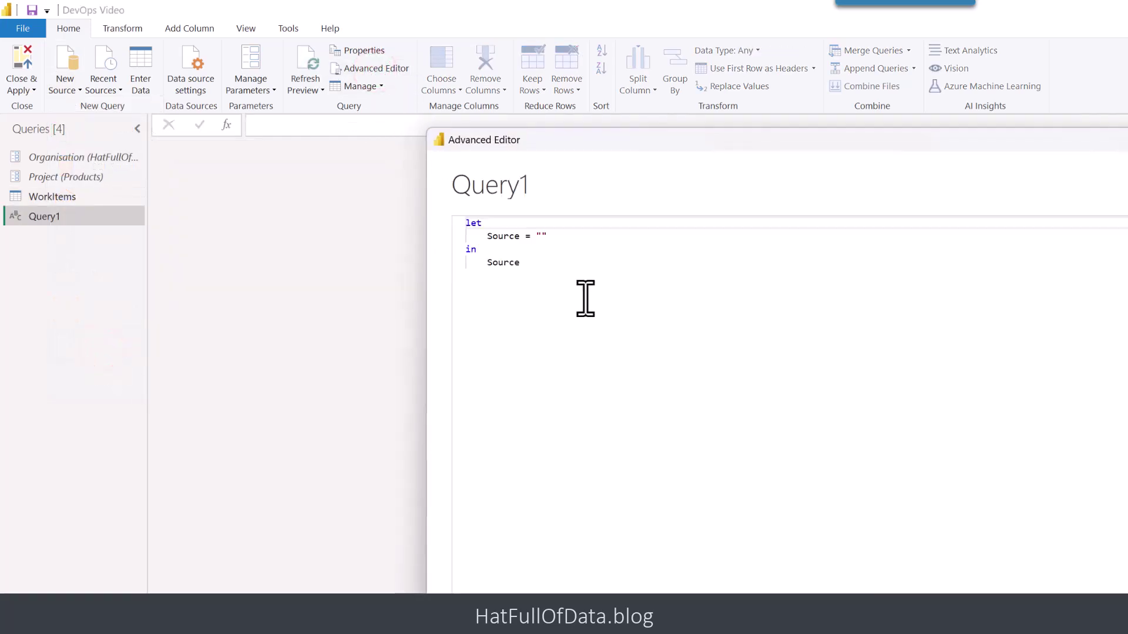
pyautogui.moveTo(572, 285); pyautogui.dragTo(430, 224)
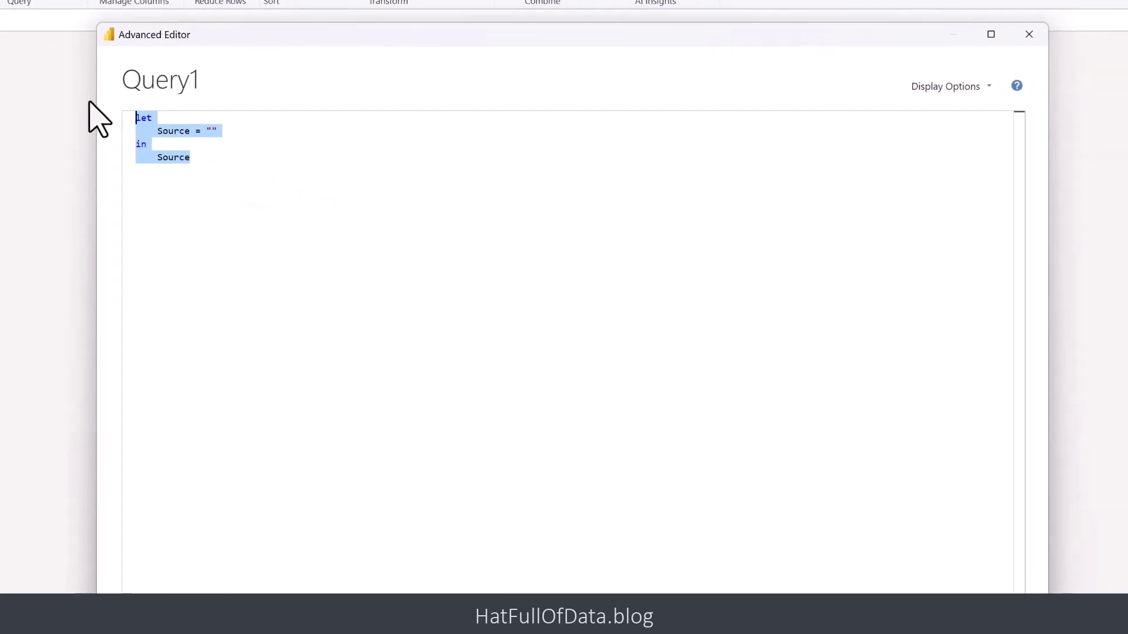
pyautogui.hotkey('ctrl', 'v')
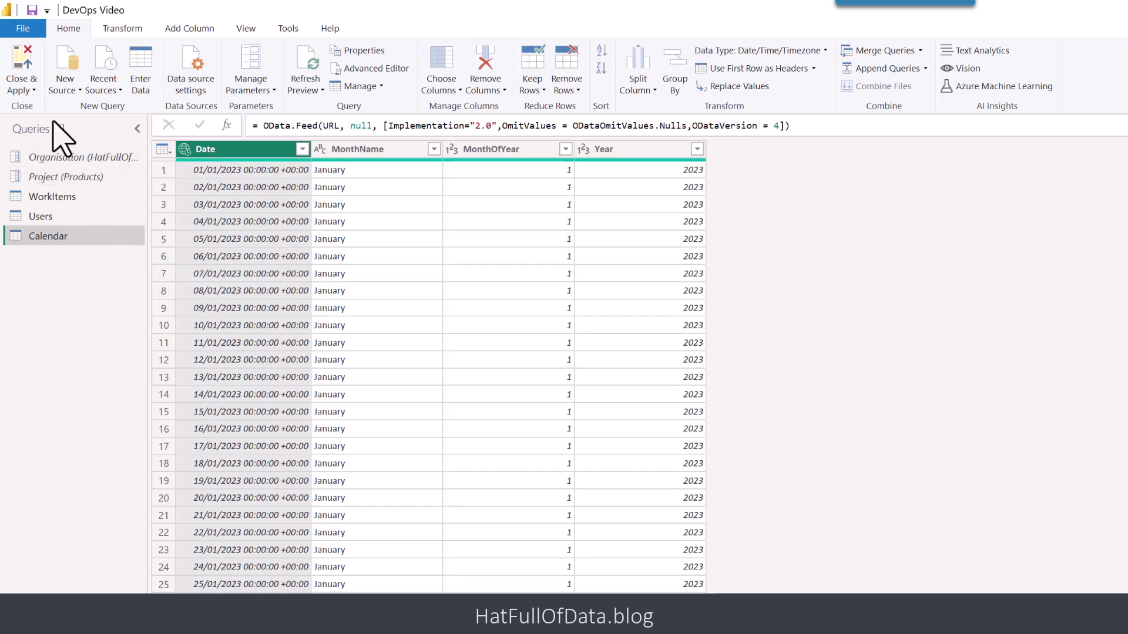
# - Close & Apply the queries to load them into the DevOps Video report
pyautogui.click(19, 62)
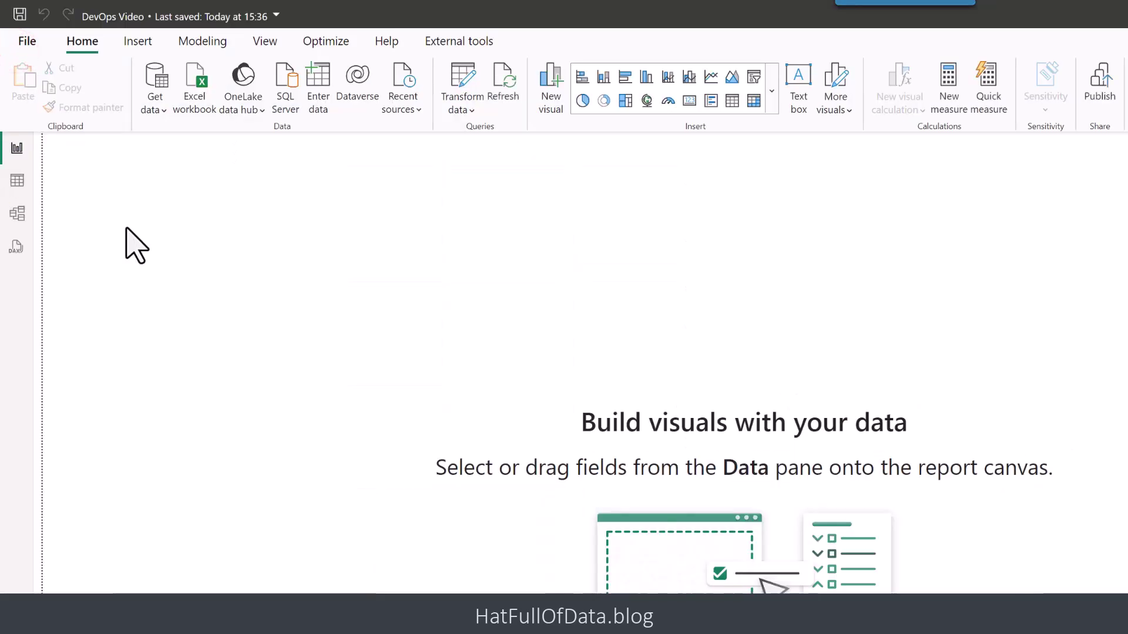
# - Arrange WorkItems below Calendar and Users in Model view, then drag TargetDate onto Calendar Date
pyautogui.click(14, 187)
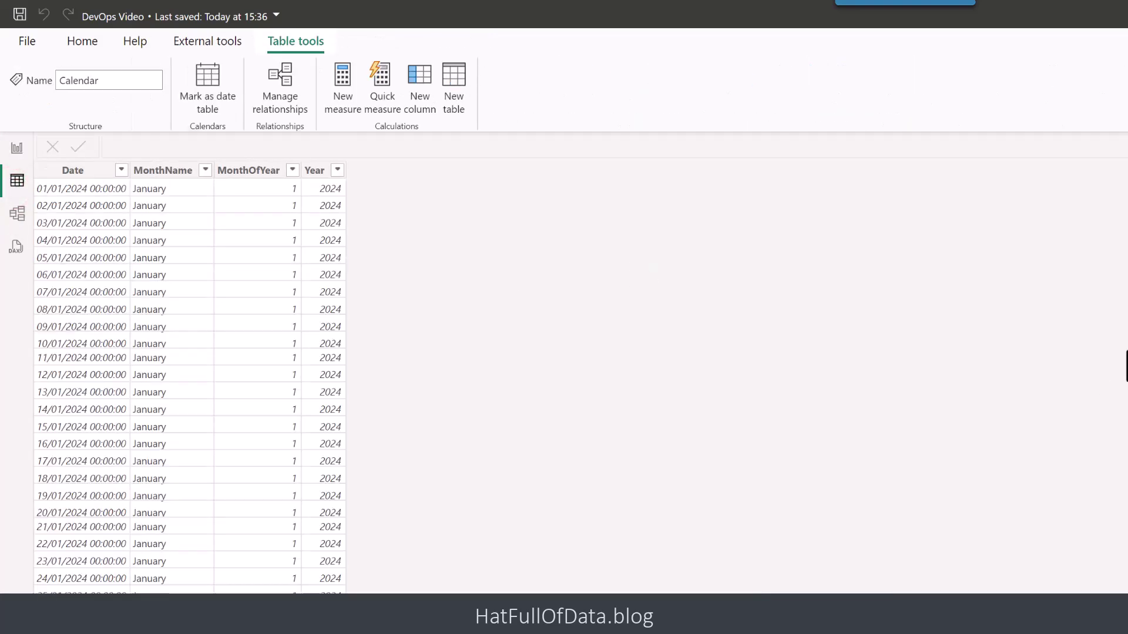
pyautogui.click(18, 215)
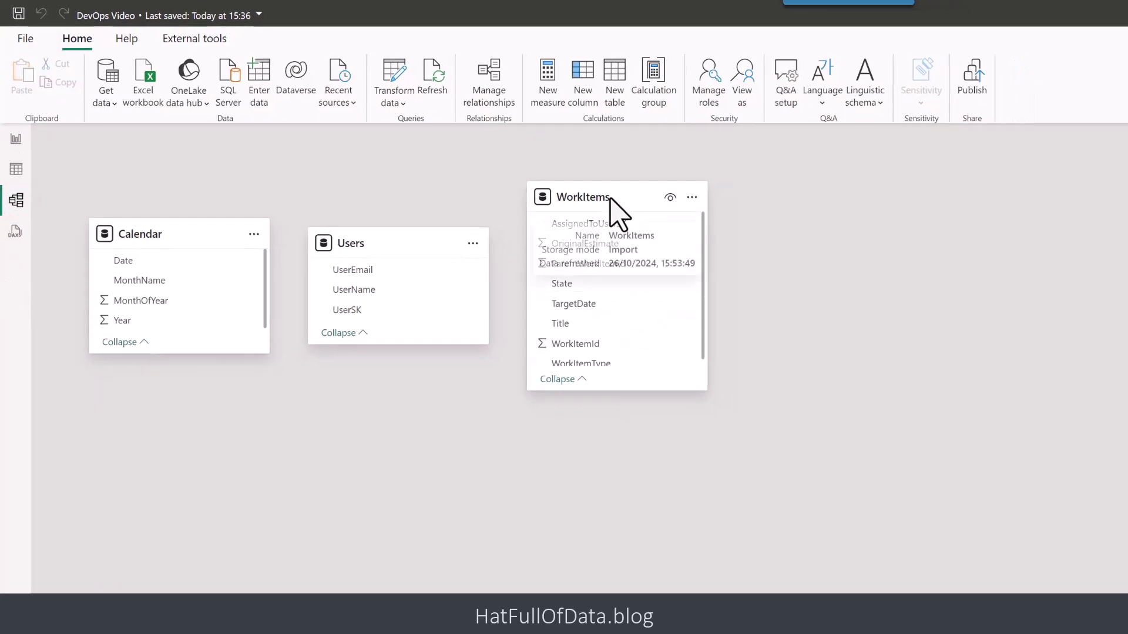
pyautogui.click(621, 196)
pyautogui.moveTo(622, 199); pyautogui.dragTo(297, 429)
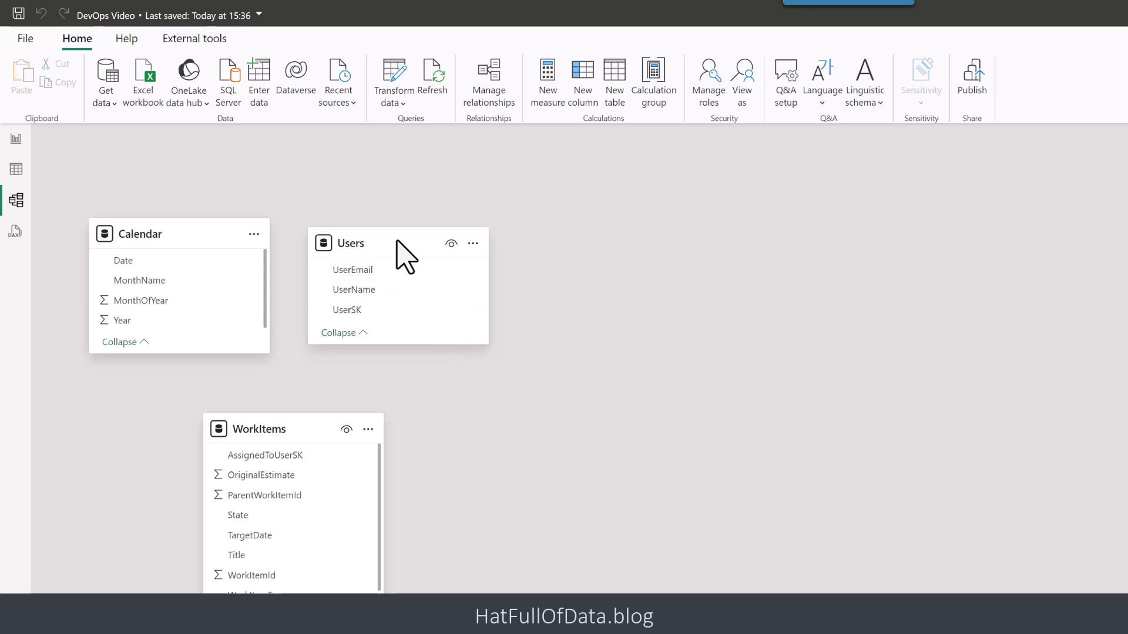
pyautogui.moveTo(395, 241); pyautogui.dragTo(489, 215)
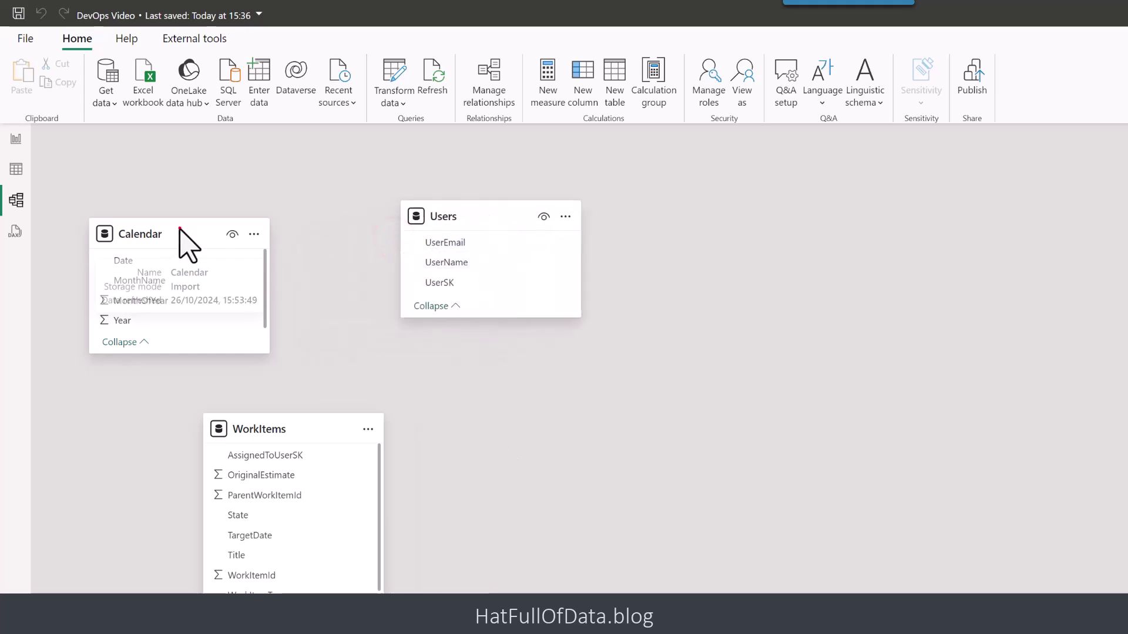
pyautogui.moveTo(148, 225); pyautogui.dragTo(150, 189)
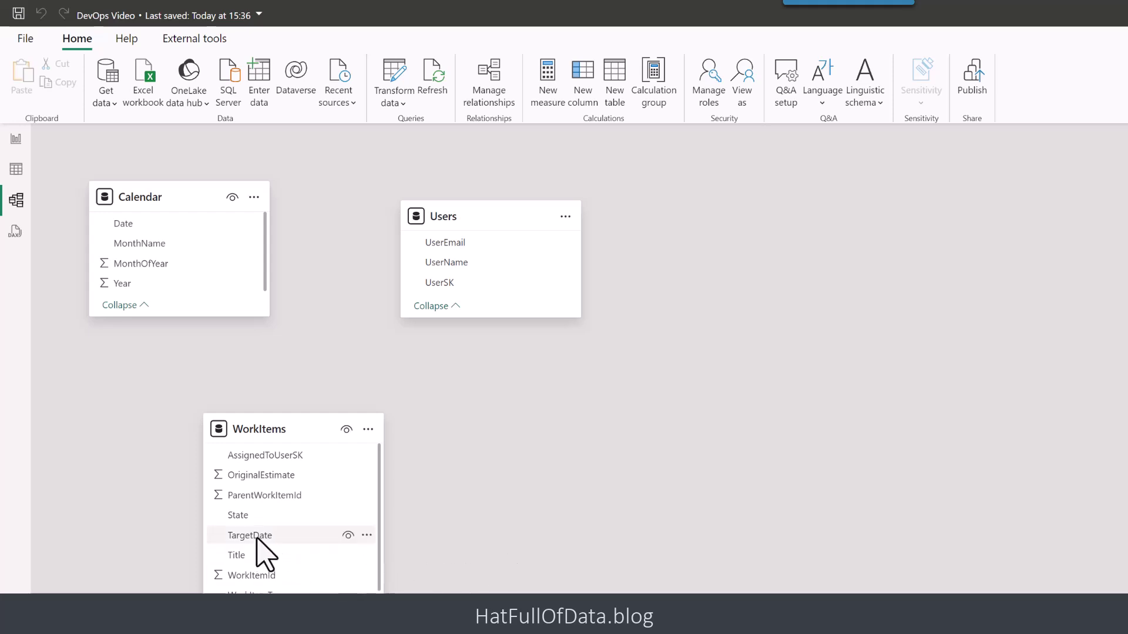
pyautogui.moveTo(257, 537); pyautogui.dragTo(144, 229)
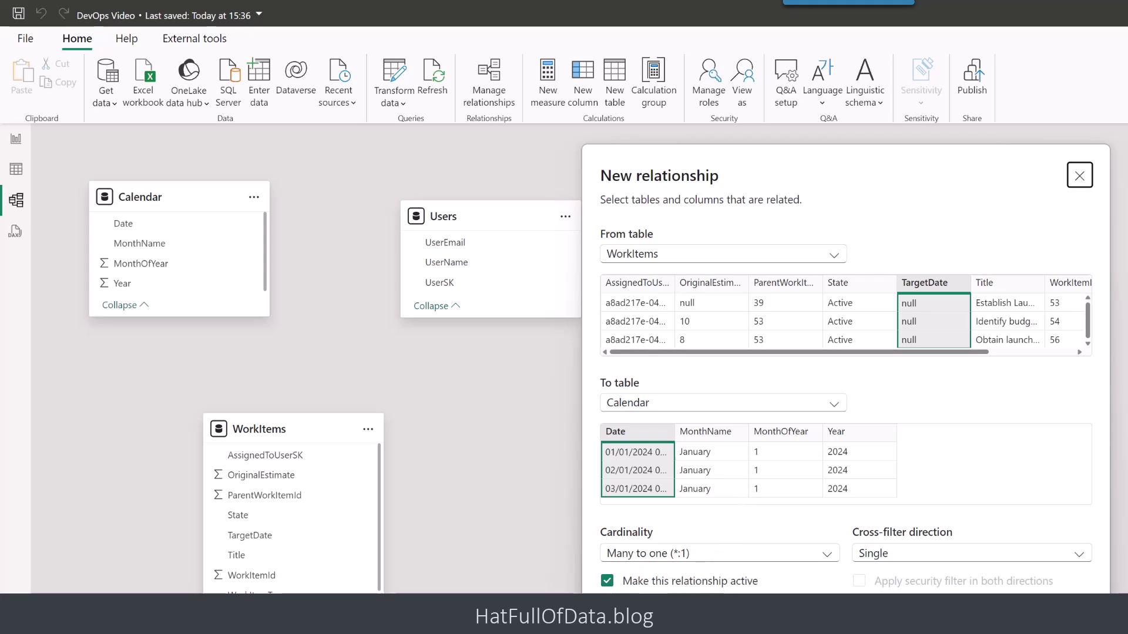
# - Confirm the TargetDate–Date relationship and relate AssignedToUserSK to Users UserSK, many-to-one
pyautogui.press('Return')
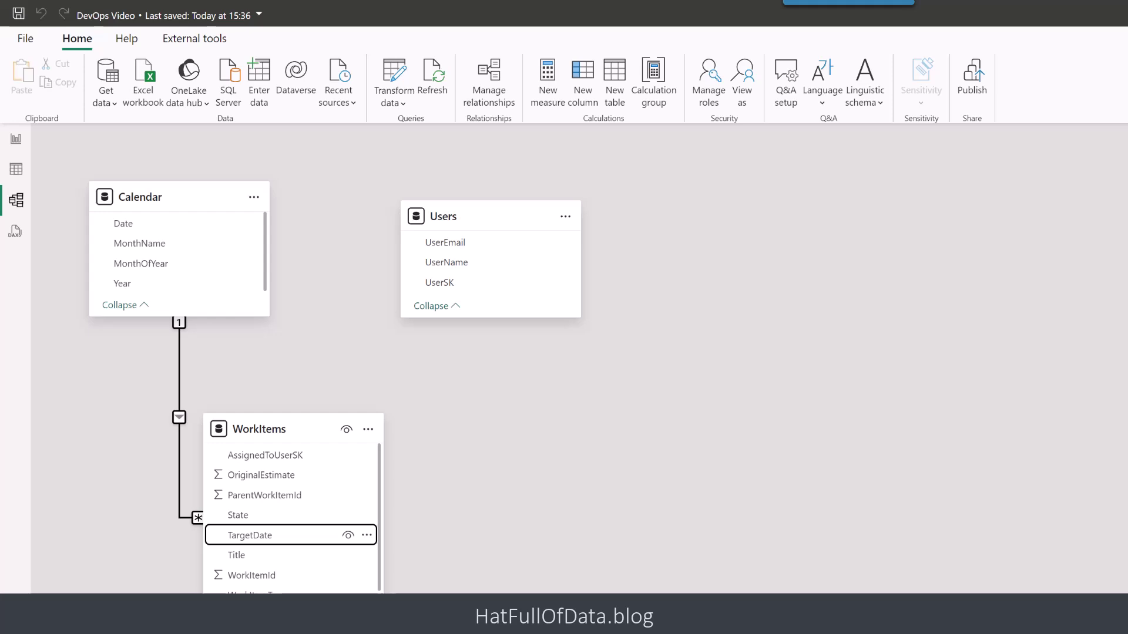
pyautogui.click(247, 455)
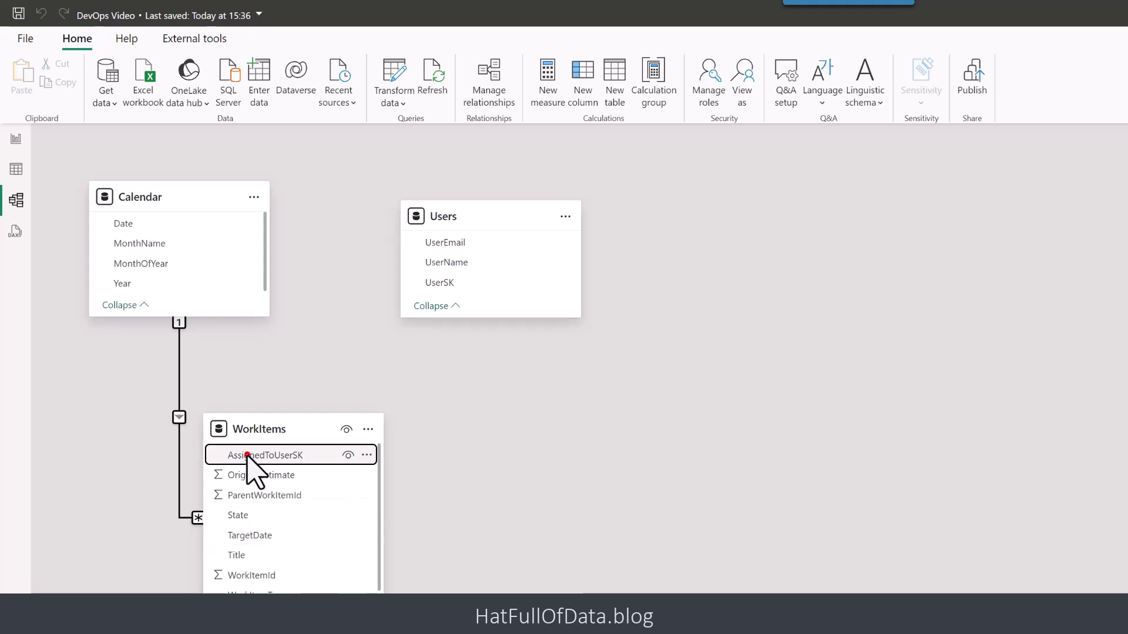
pyautogui.moveTo(250, 458); pyautogui.dragTo(468, 286)
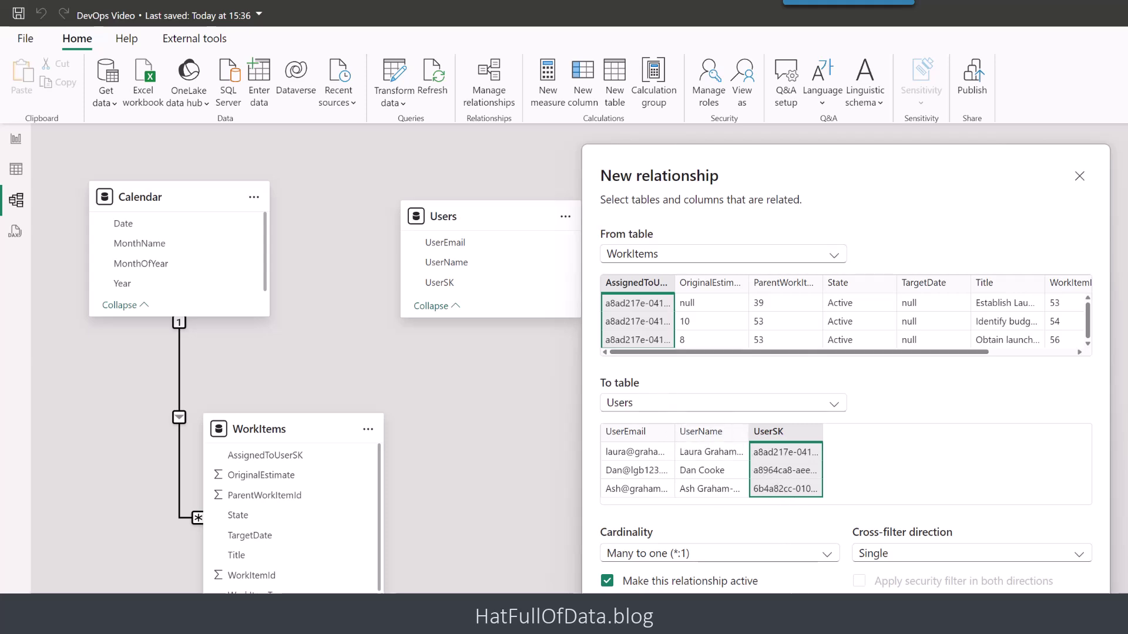
pyautogui.press('Return')
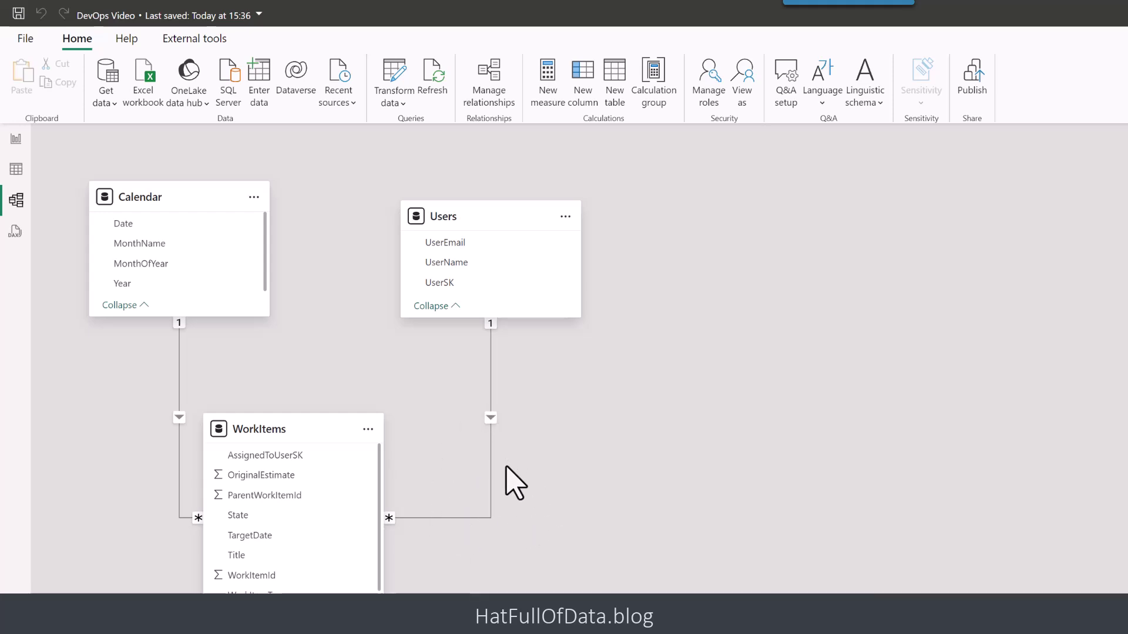
# - Create the measure Total Hours = SUM(WorkItems[OriginalEstimate])
pyautogui.click(16, 141)
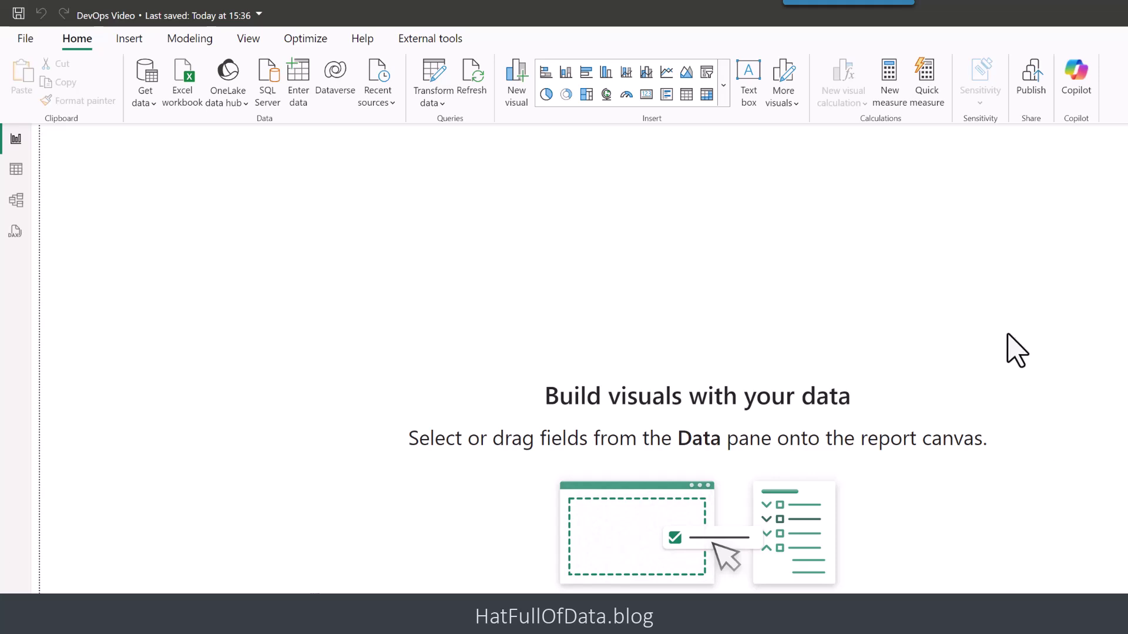
pyautogui.click(885, 89)
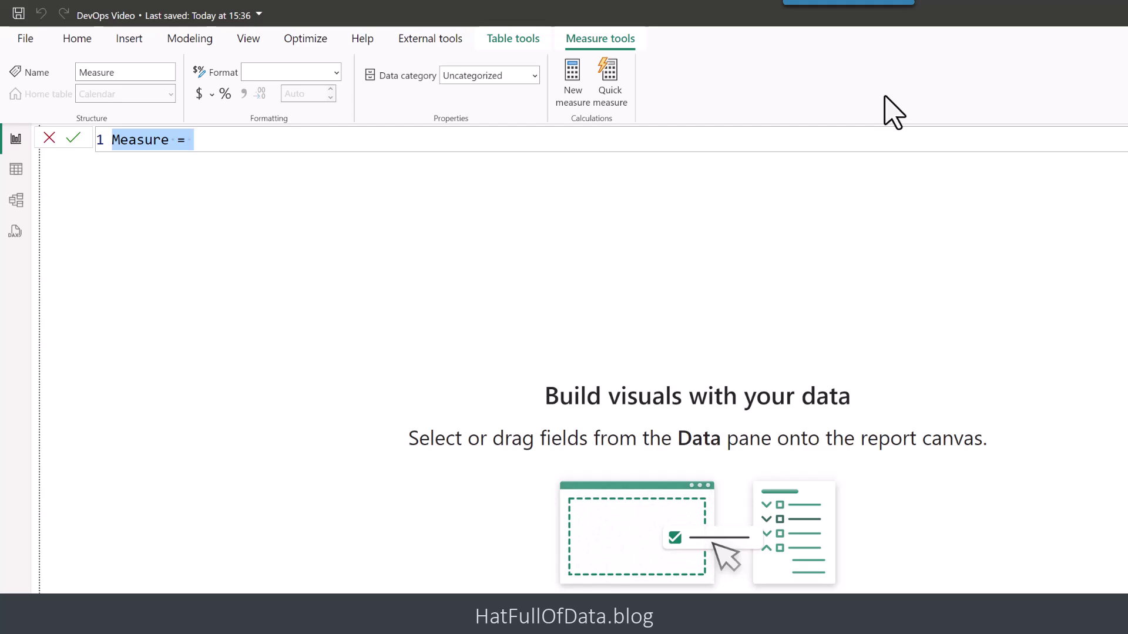
pyautogui.write('Total Hou')
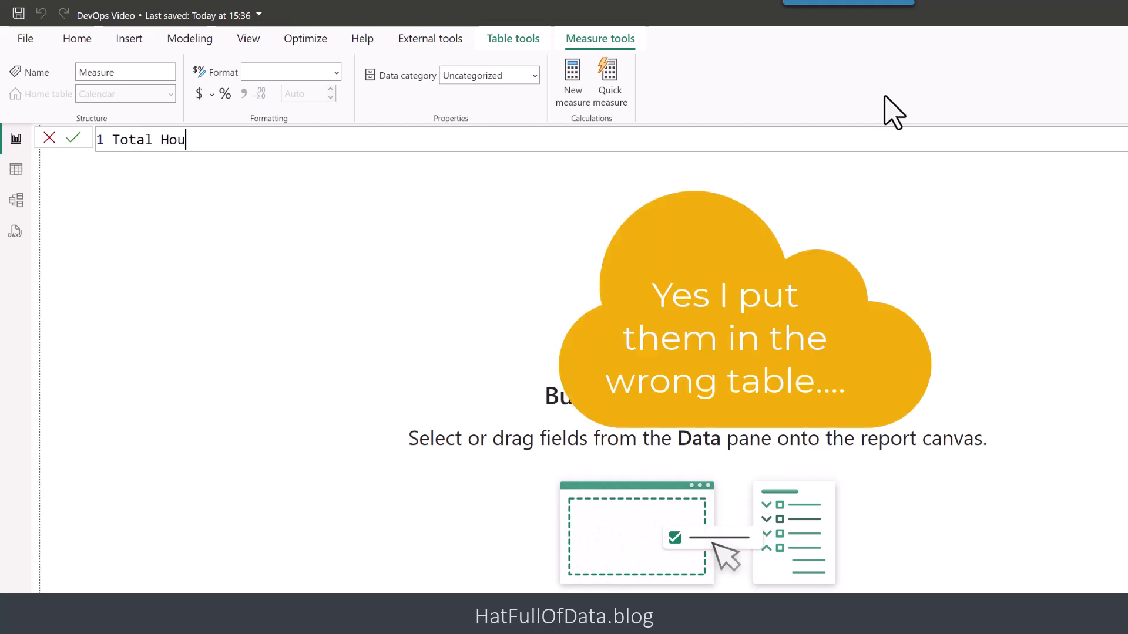
pyautogui.write('rs = SUM(')
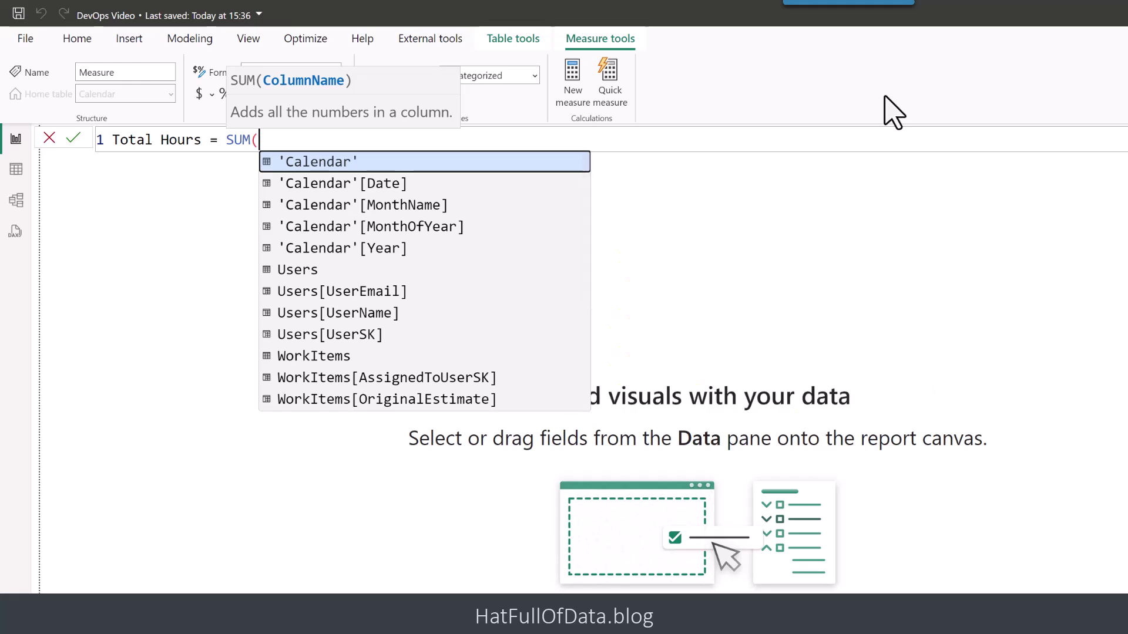
pyautogui.write('or')
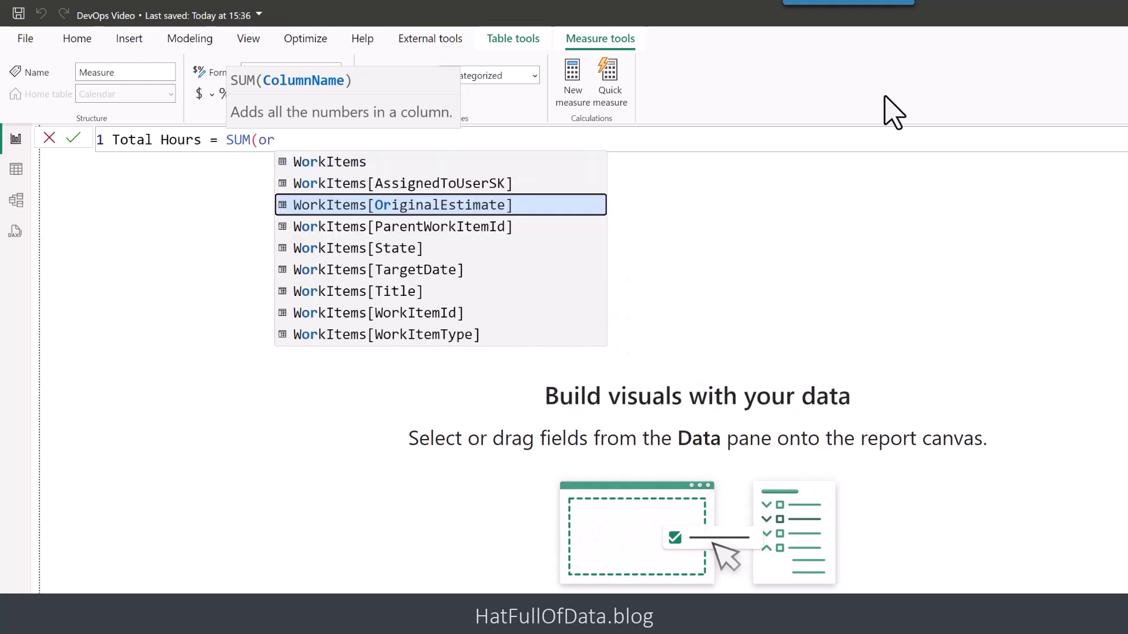
pyautogui.press('Tab')
pyautogui.write(')')
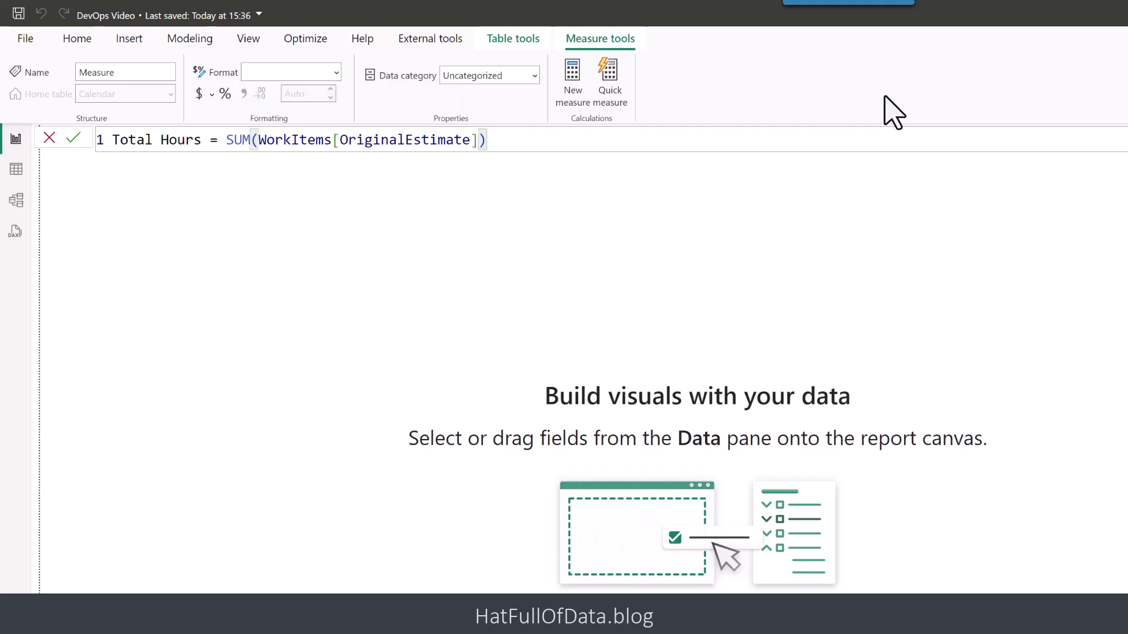
pyautogui.press('Return')
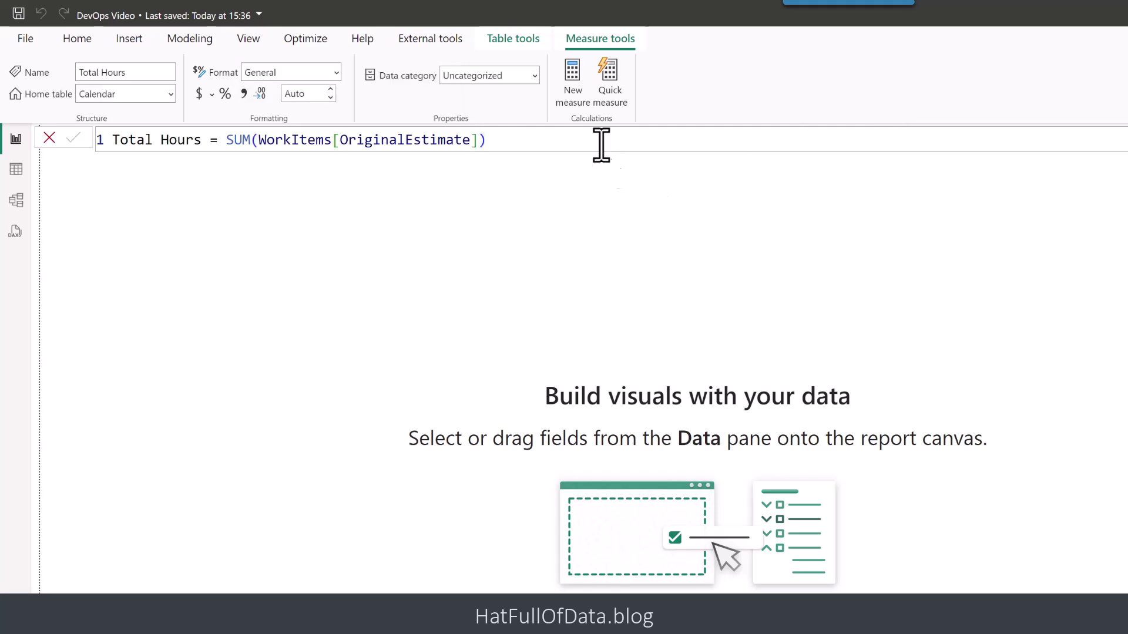
# - Create the measure # Work Items = COUNTROWS(WorkItems)
pyautogui.click(573, 106)
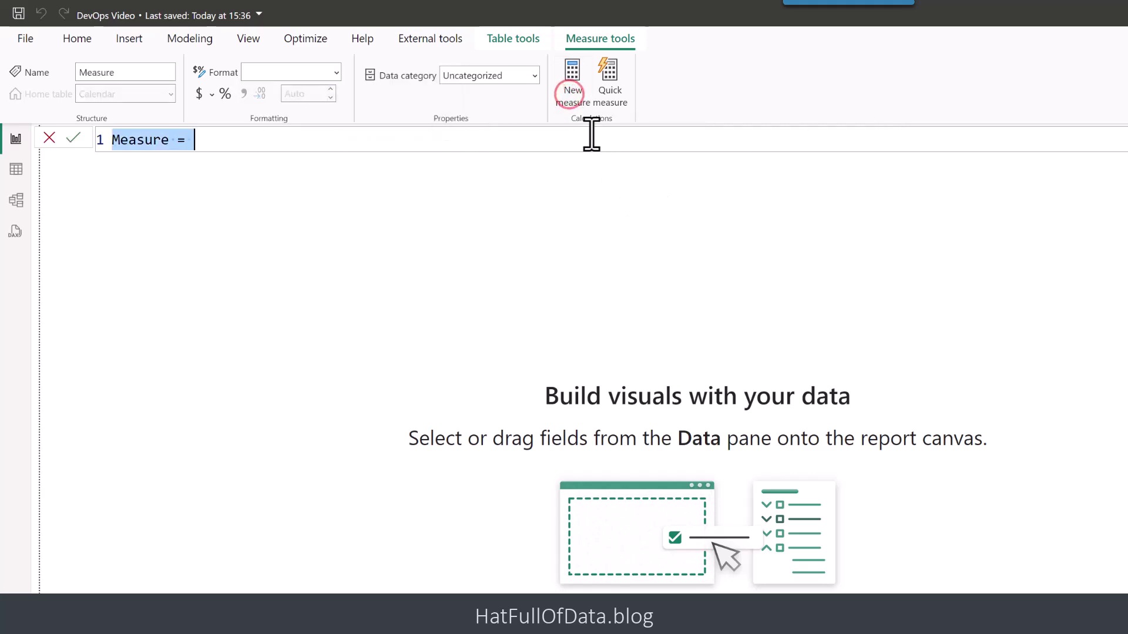
pyautogui.write('#')
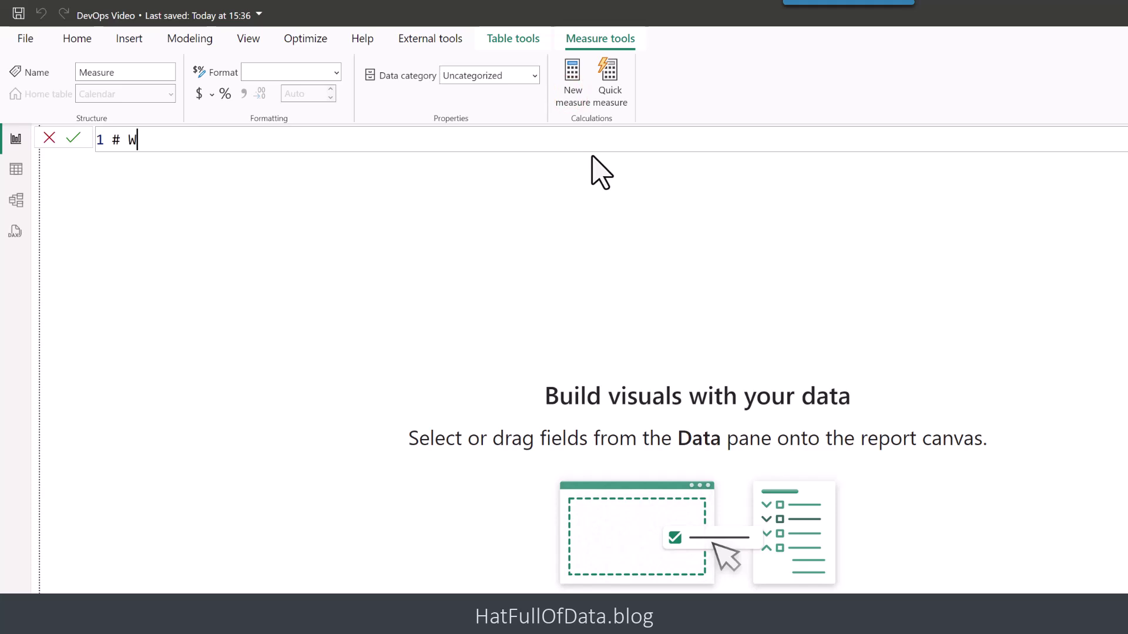
pyautogui.write(' Work Items = COUNTROWS(')
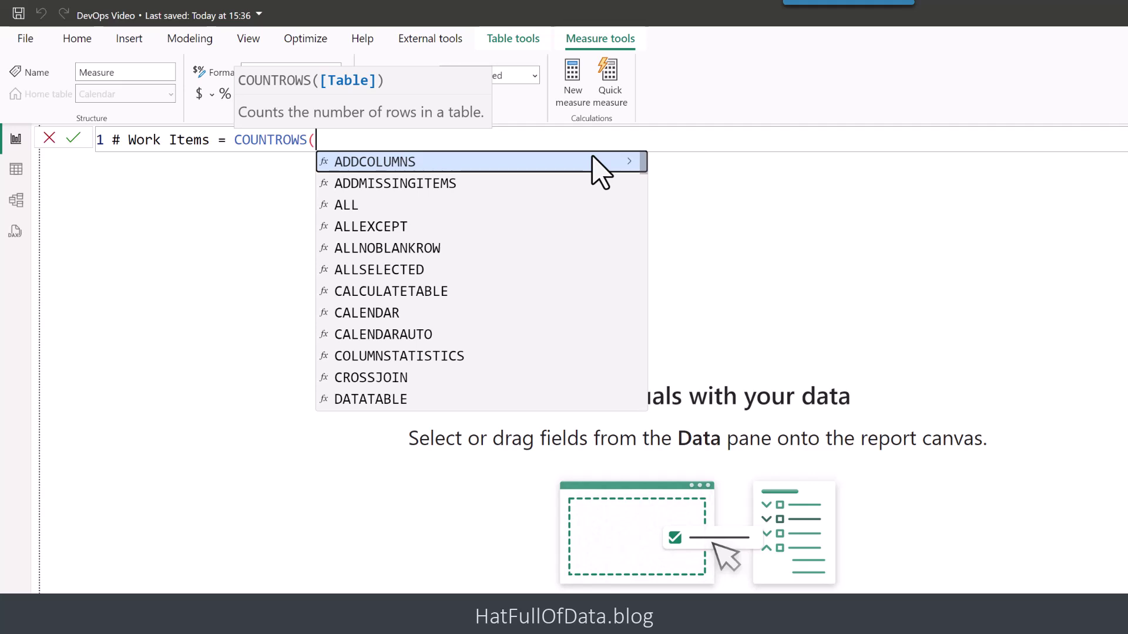
pyautogui.write('wo')
pyautogui.press('Tab')
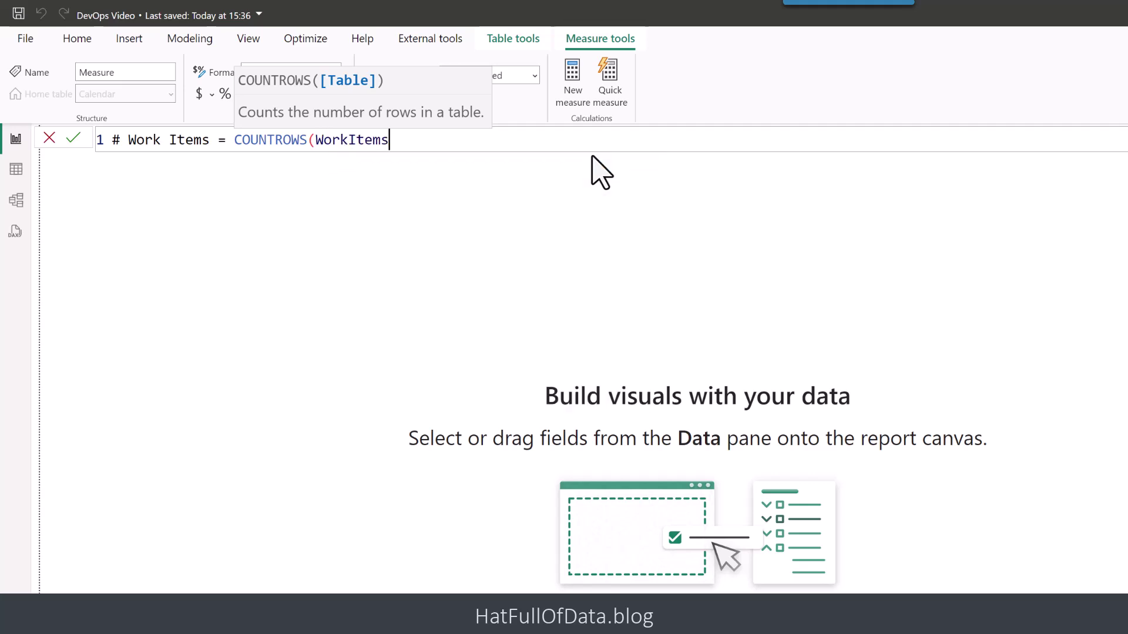
pyautogui.write(')')
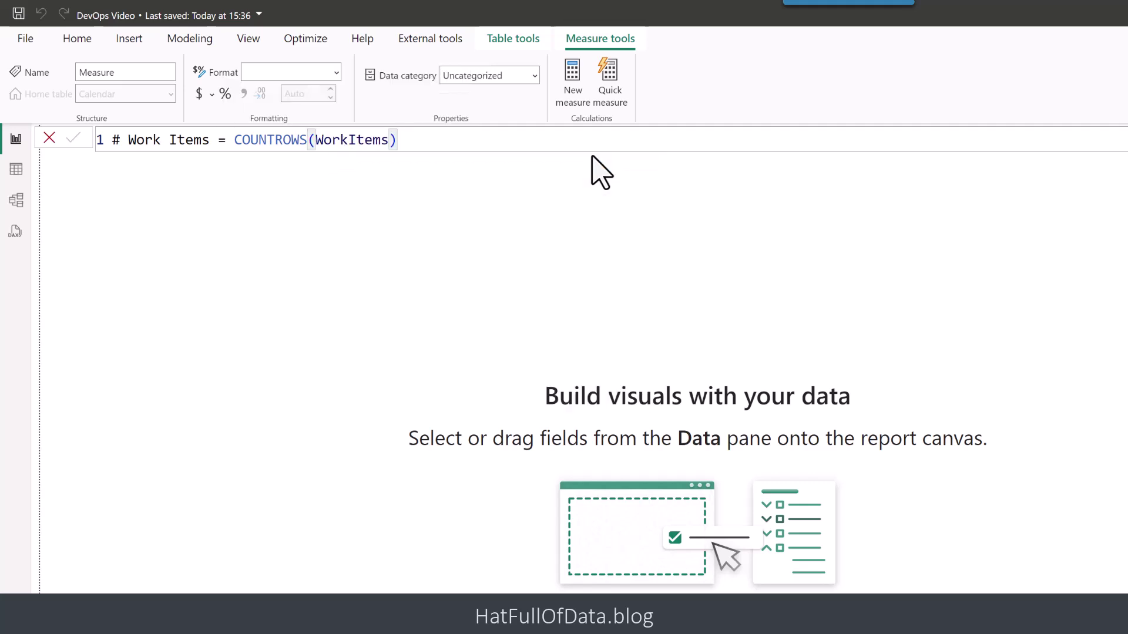
pyautogui.press('Return')
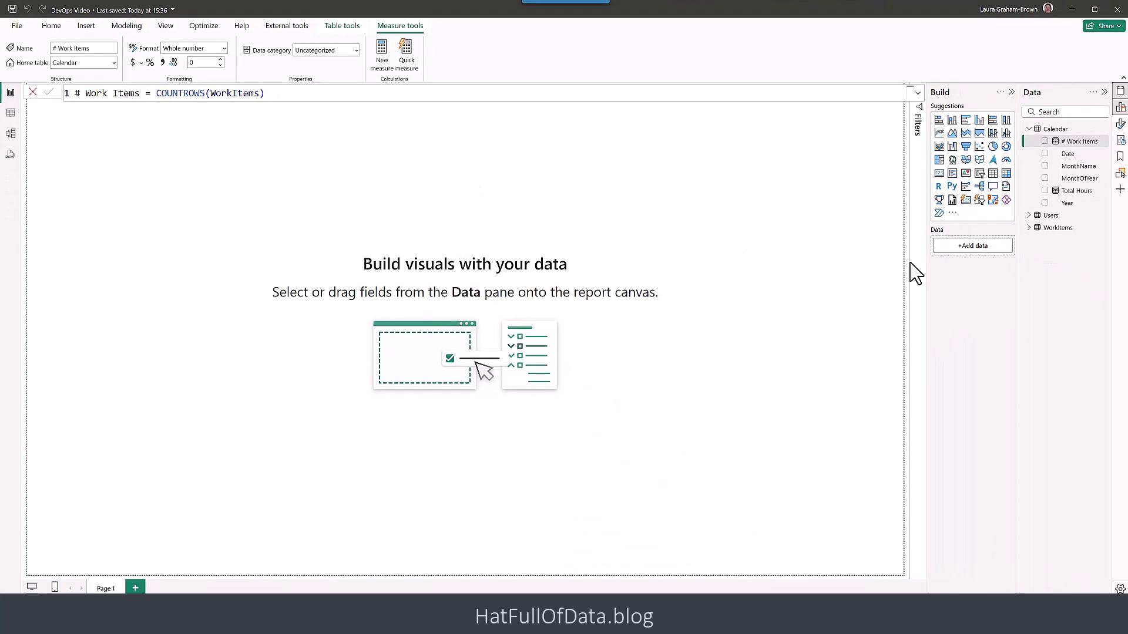
# - Place a table visual on the page and add Users UserName to it
pyautogui.click(994, 175)
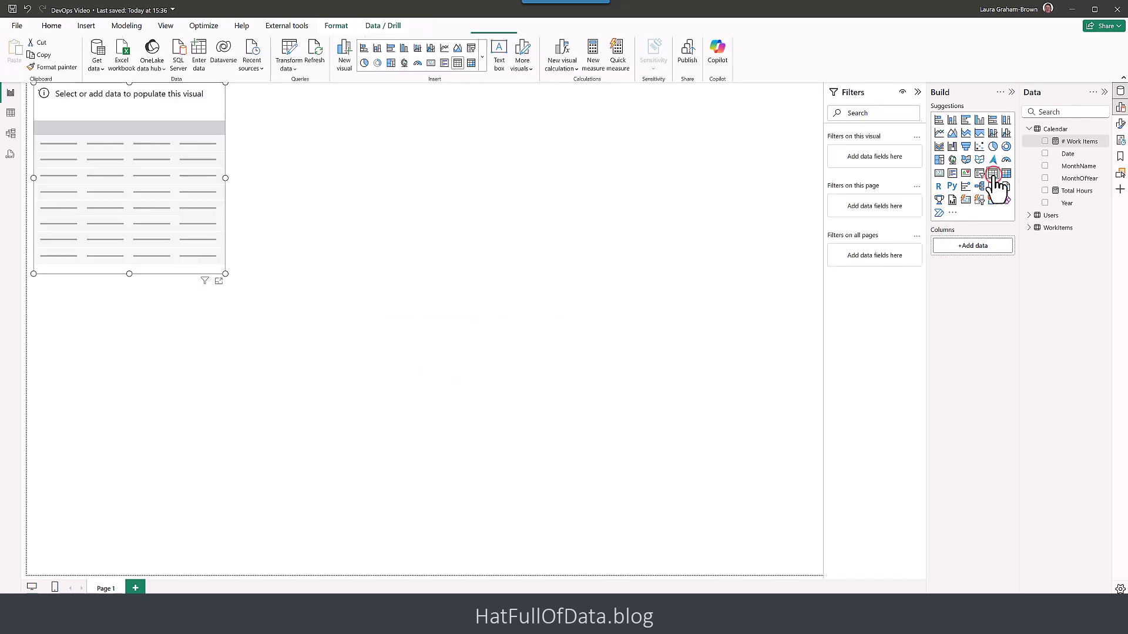
pyautogui.moveTo(151, 94); pyautogui.dragTo(261, 145)
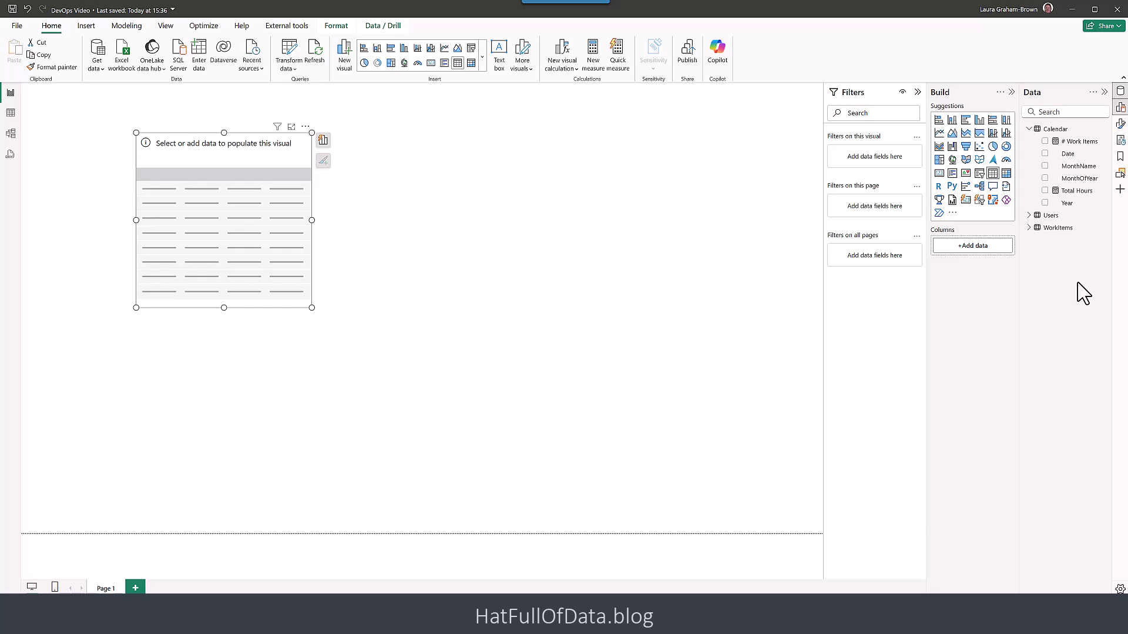
pyautogui.click(1029, 215)
pyautogui.click(1045, 240)
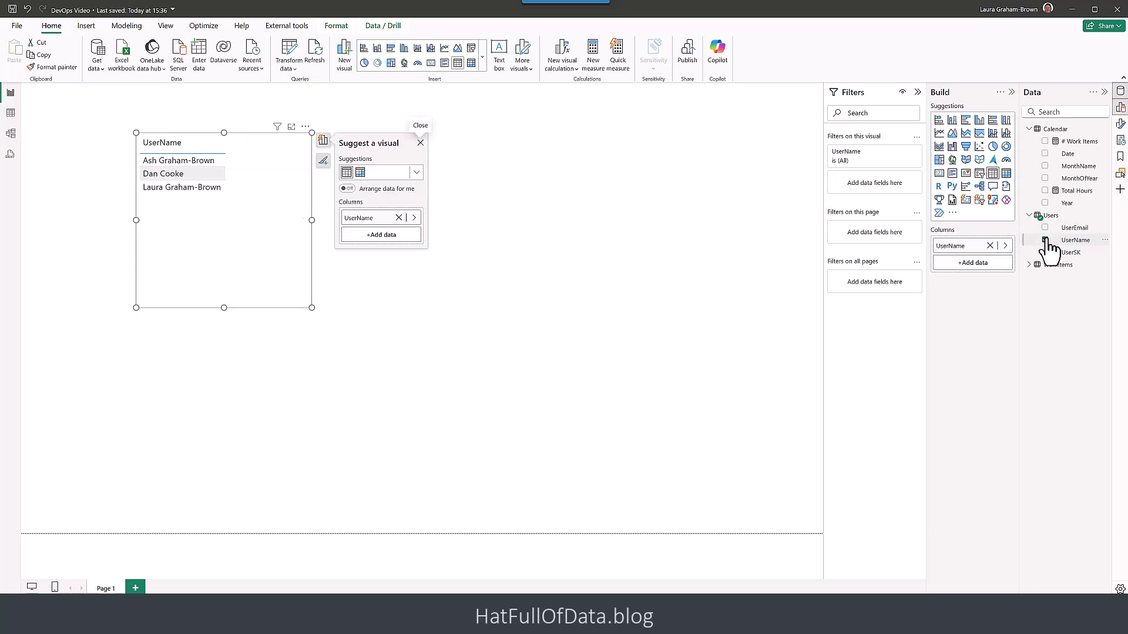
# - Add # Work Items and Total Hours columns to the table, totalling 72 and 405.00
pyautogui.click(1046, 141)
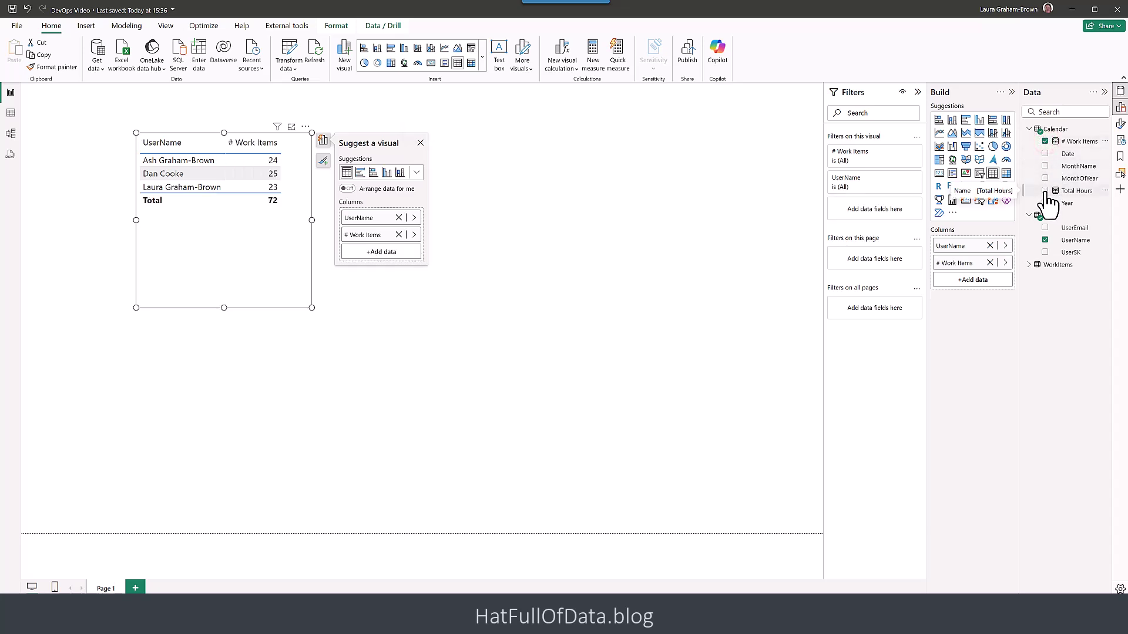
pyautogui.click(381, 251)
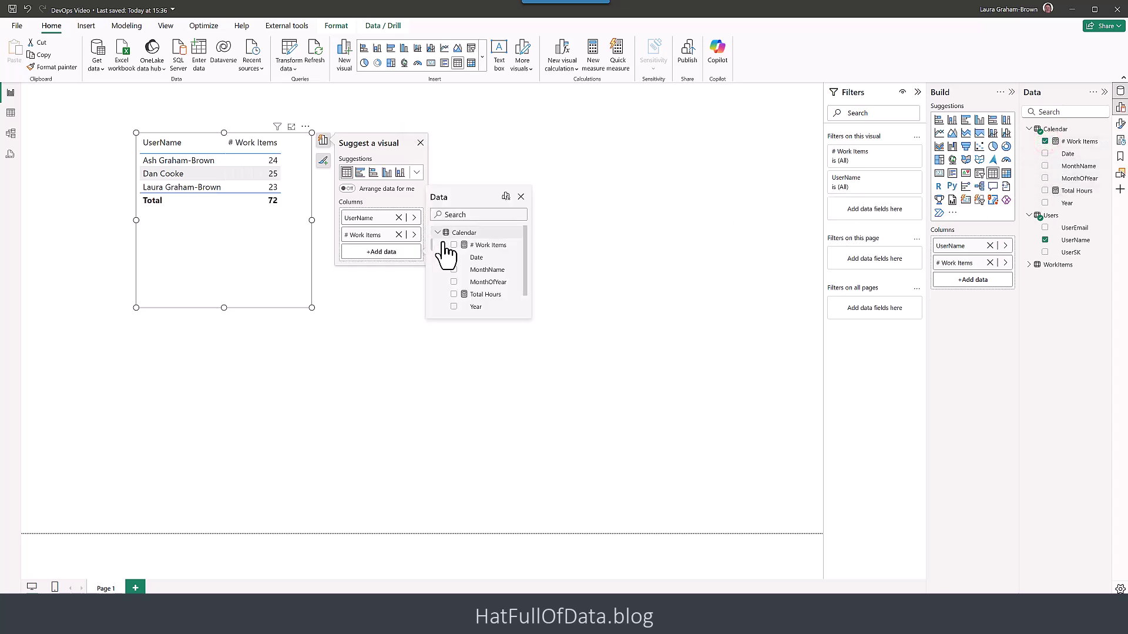
pyautogui.click(470, 294)
pyautogui.click(364, 246)
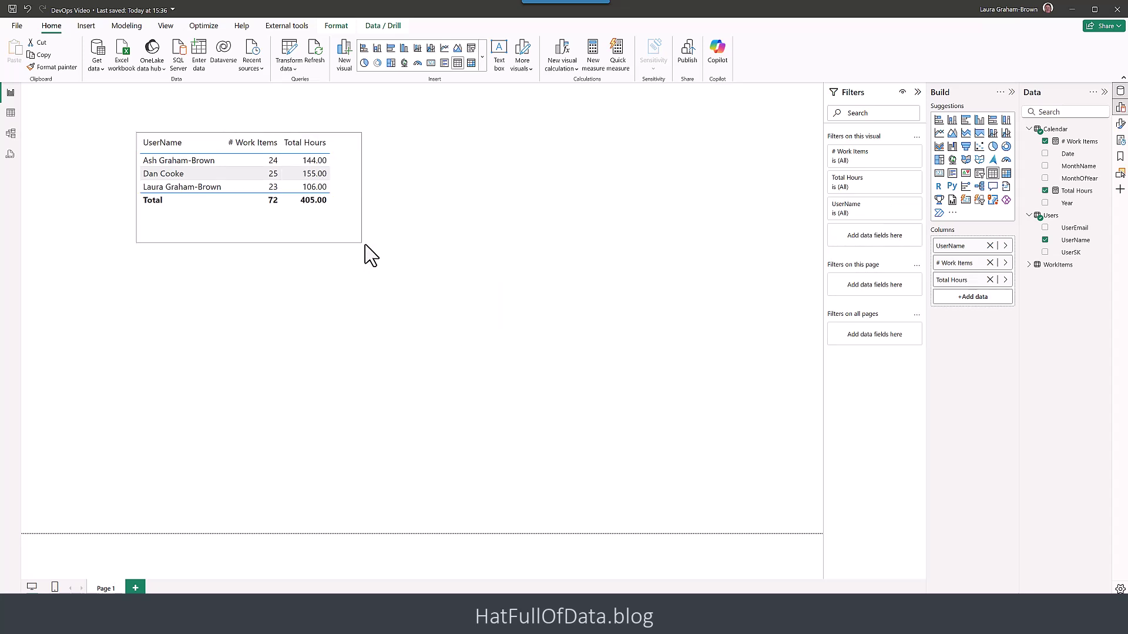
pyautogui.click(364, 245)
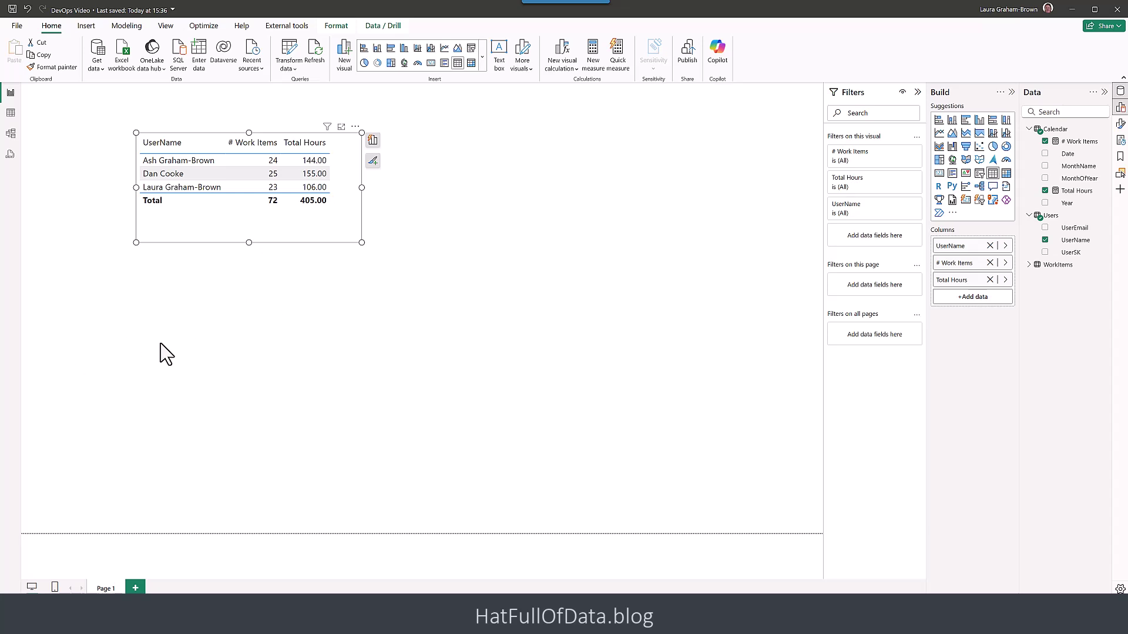
pyautogui.click(307, 378)
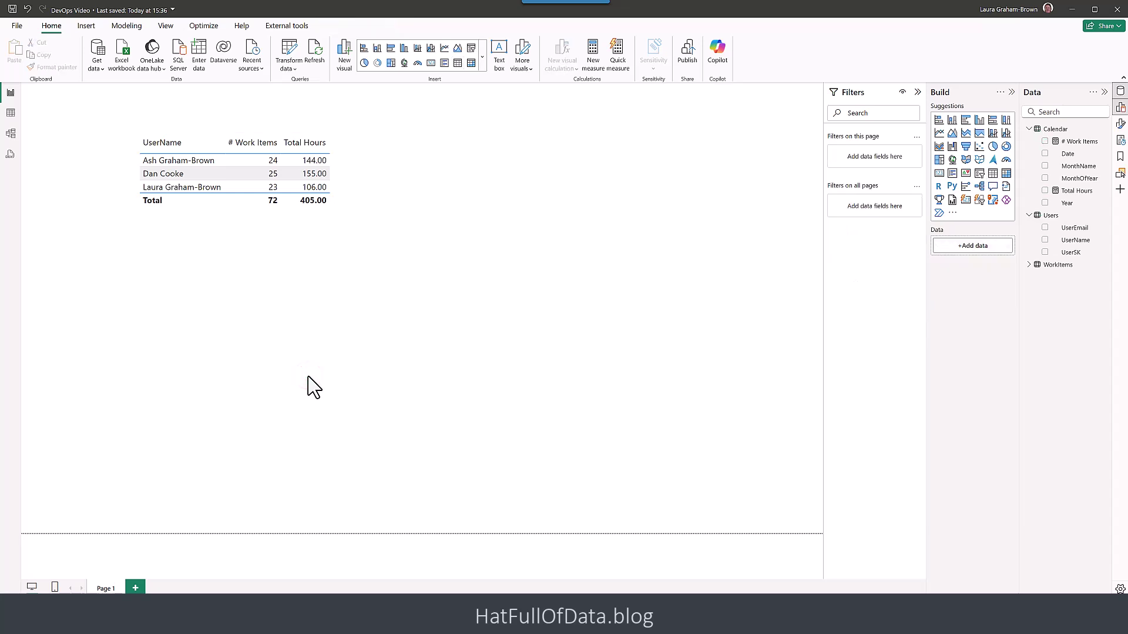
# - Place a treemap below the user table with WorkItems State as its category
pyautogui.click(391, 63)
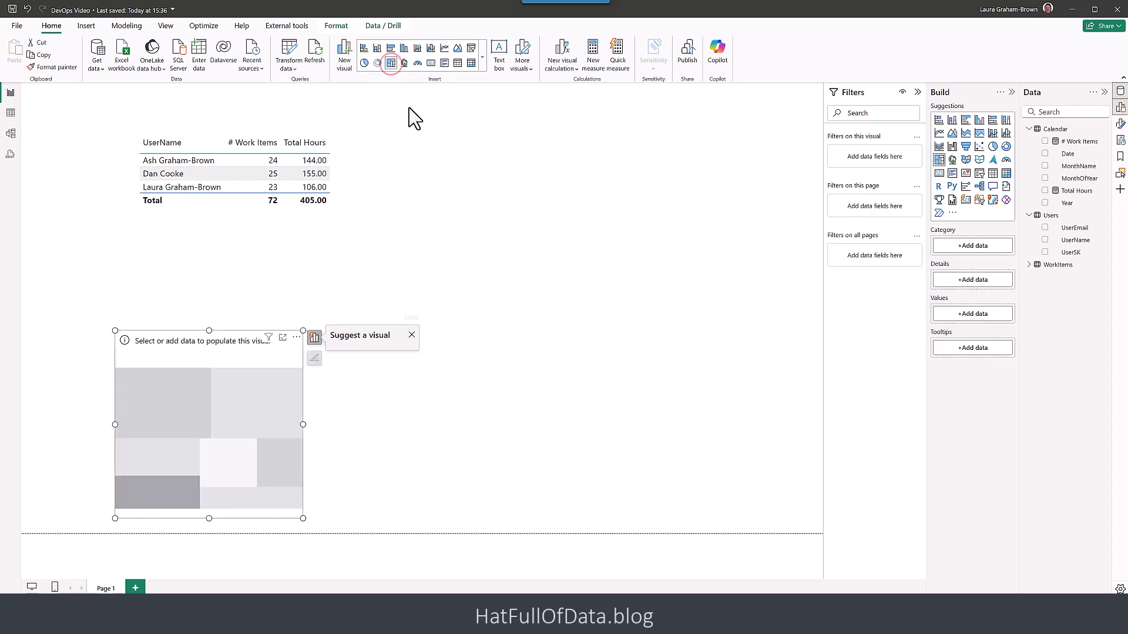
pyautogui.moveTo(237, 345); pyautogui.dragTo(269, 246)
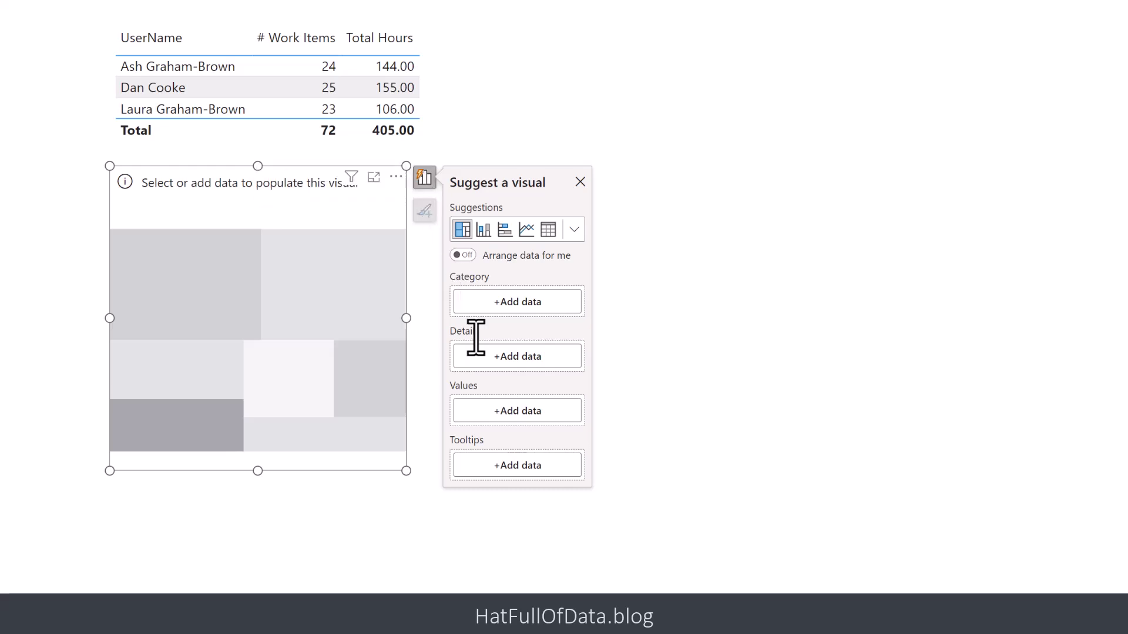
pyautogui.click(506, 302)
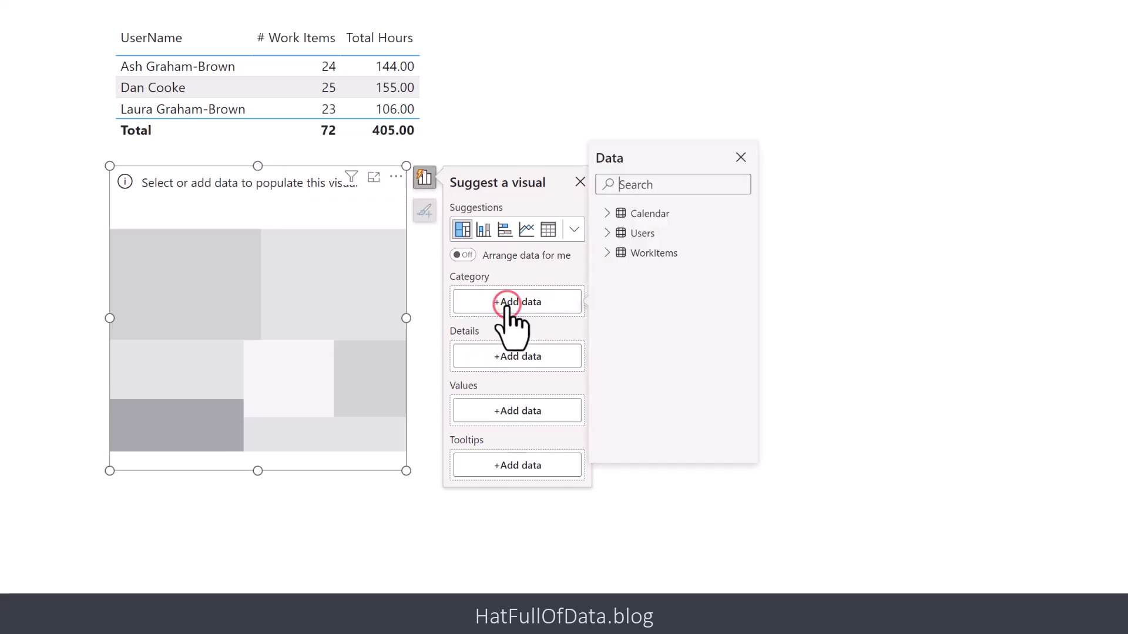
pyautogui.click(608, 253)
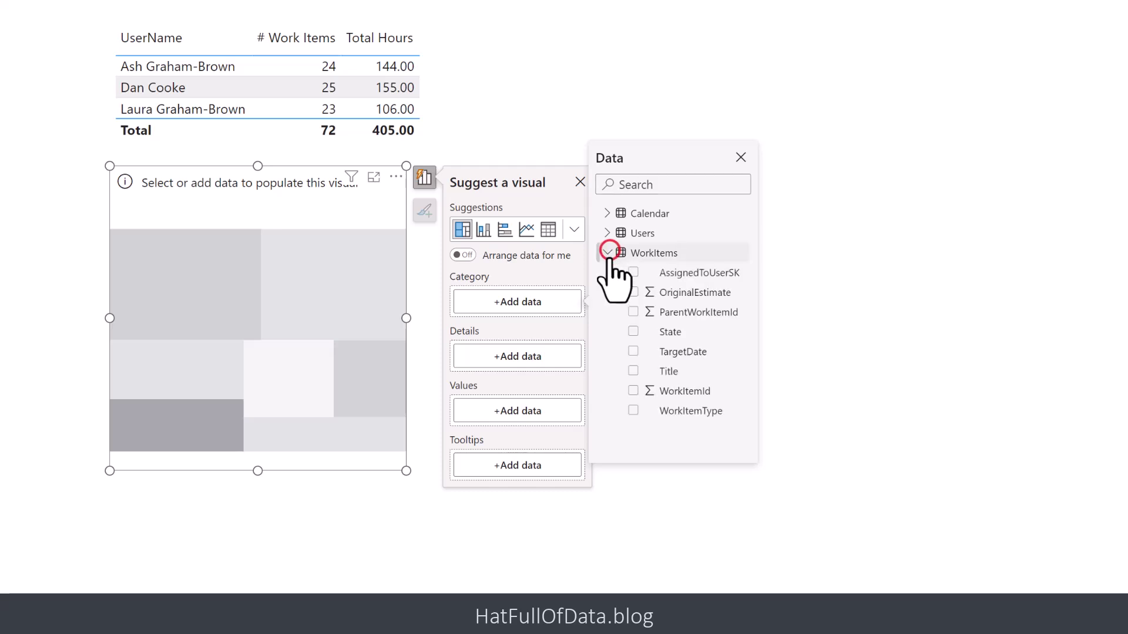
pyautogui.click(634, 332)
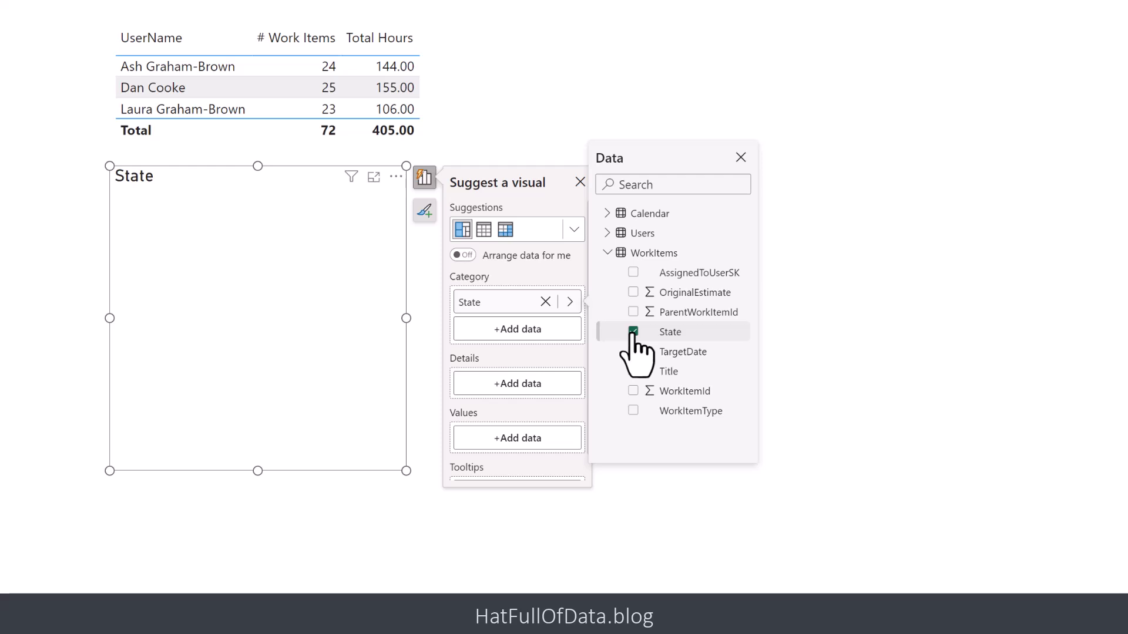
# - Use Total Hours as the treemap values, showing New, Closed and Active tiles
pyautogui.click(525, 439)
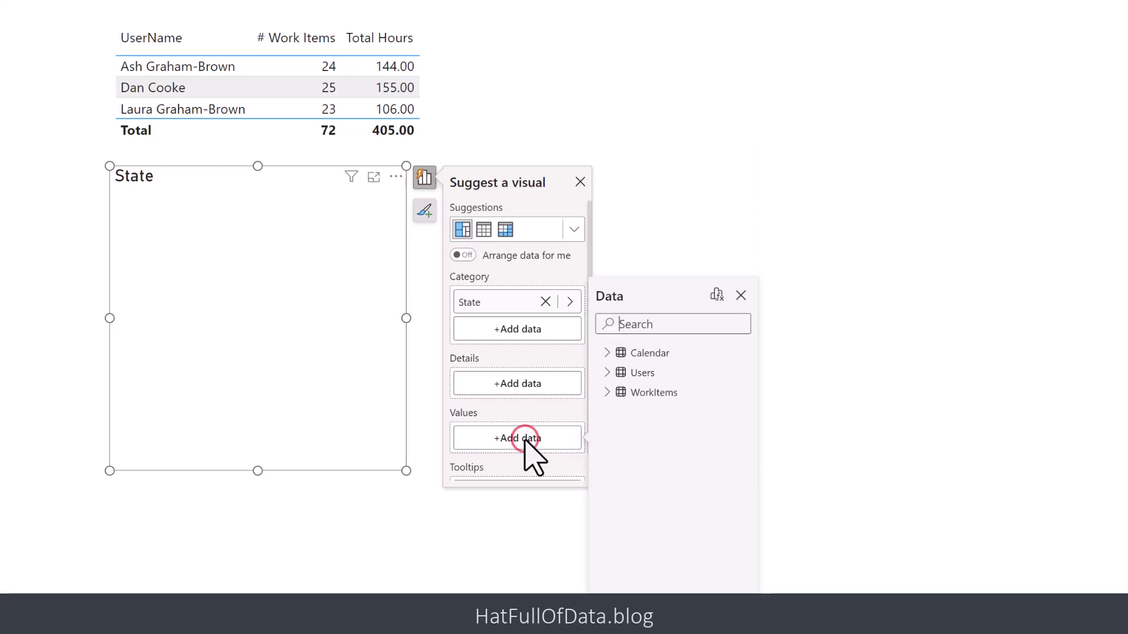
pyautogui.write('tot')
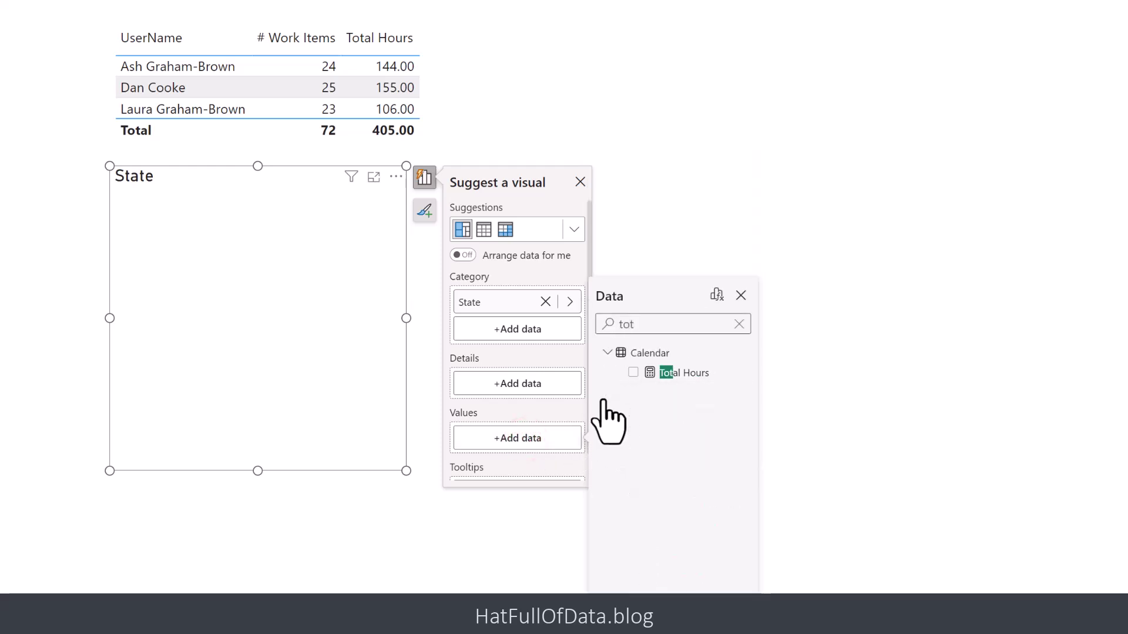
pyautogui.click(633, 372)
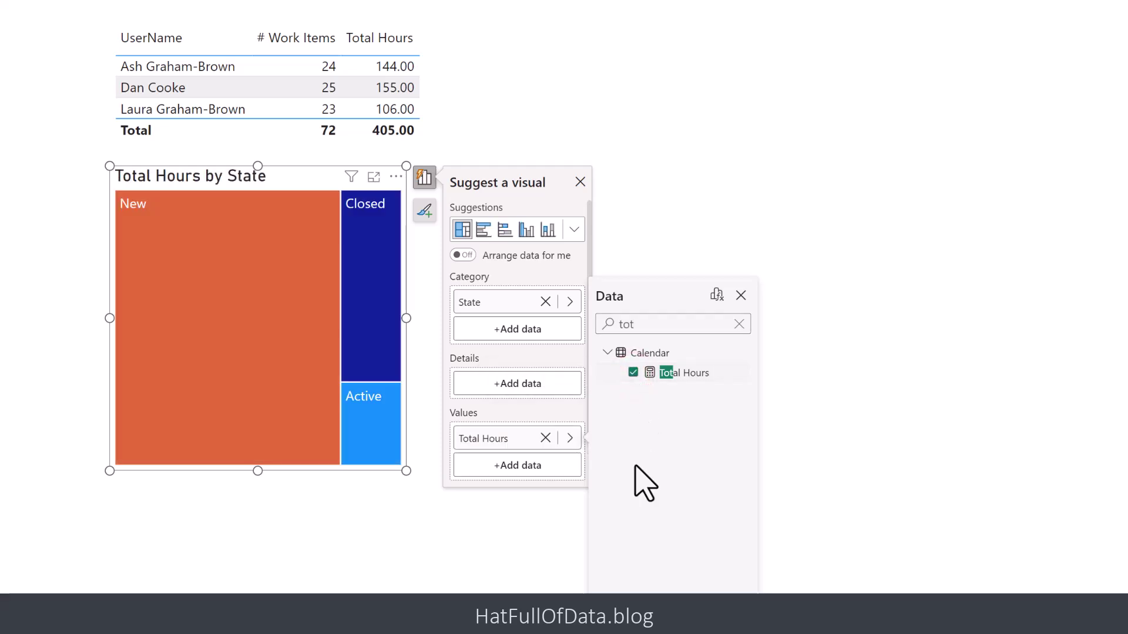
pyautogui.click(484, 591)
pyautogui.click(484, 587)
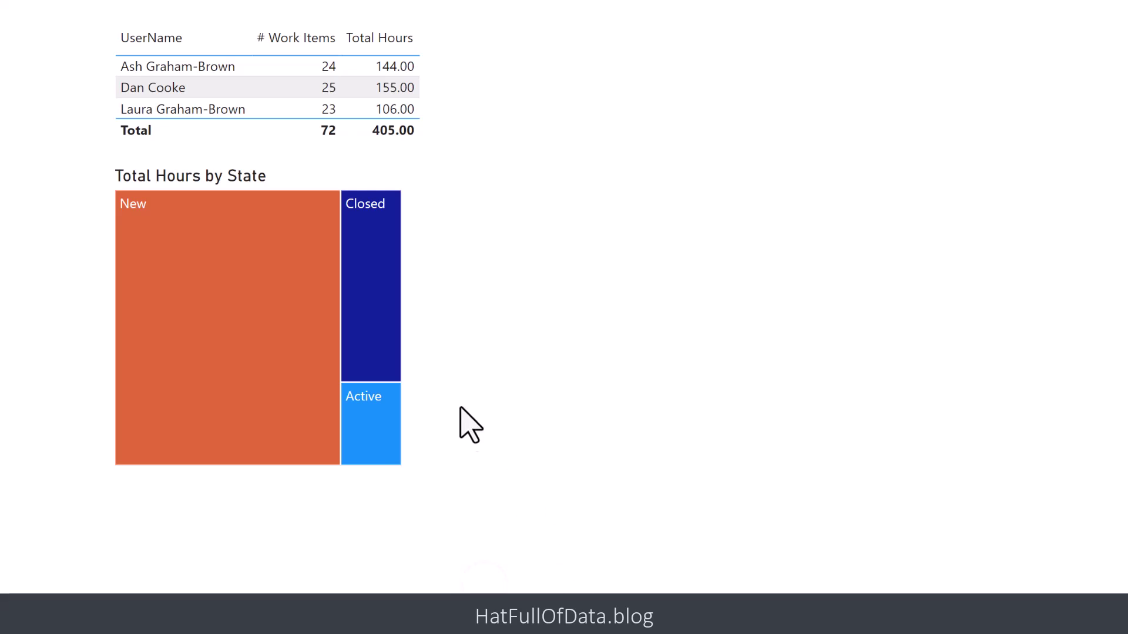
pyautogui.click(365, 296)
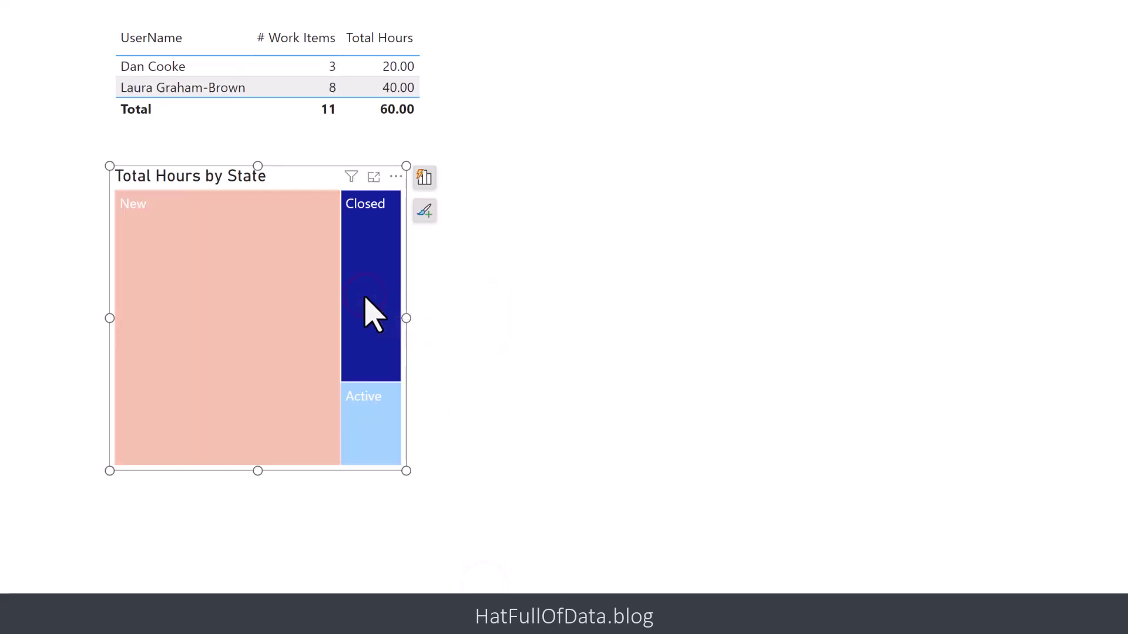
pyautogui.click(367, 425)
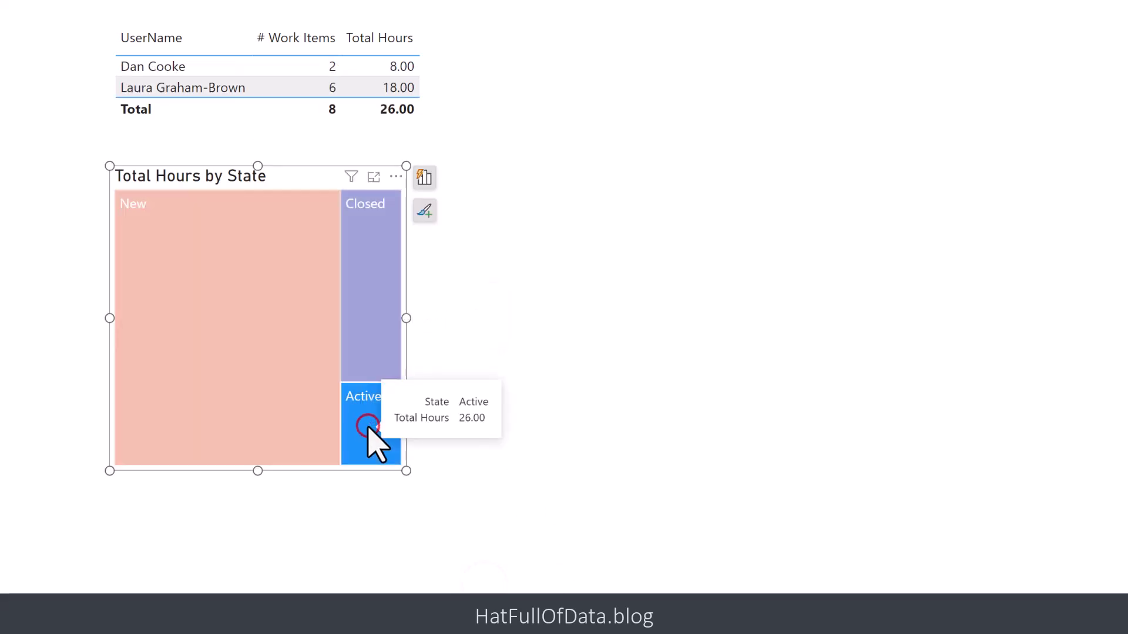
pyautogui.click(259, 373)
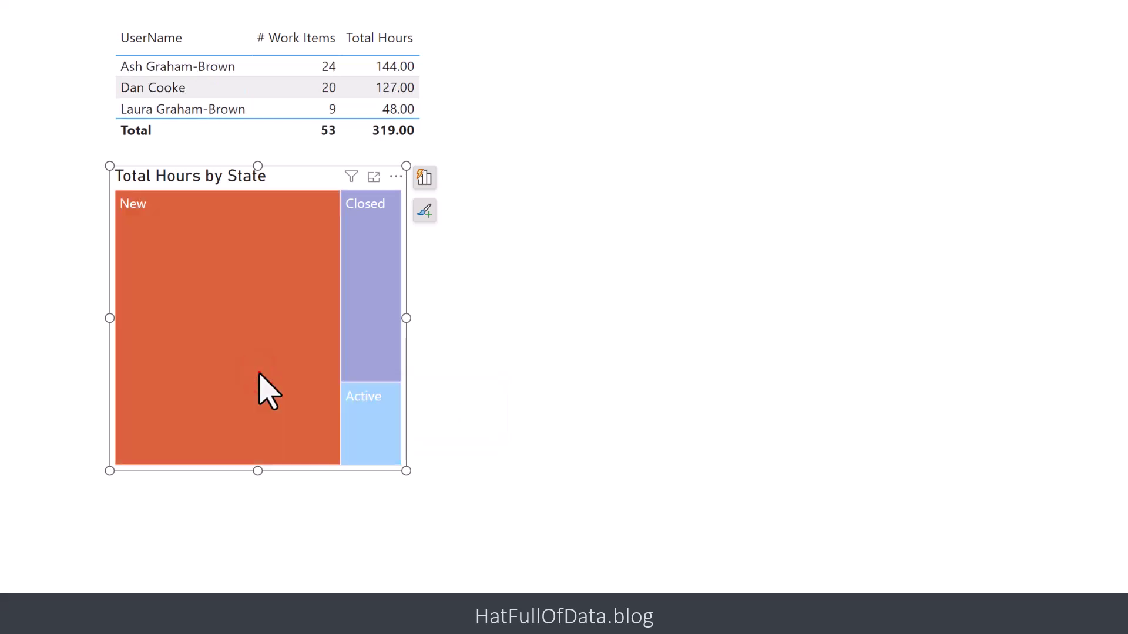
pyautogui.click(259, 377)
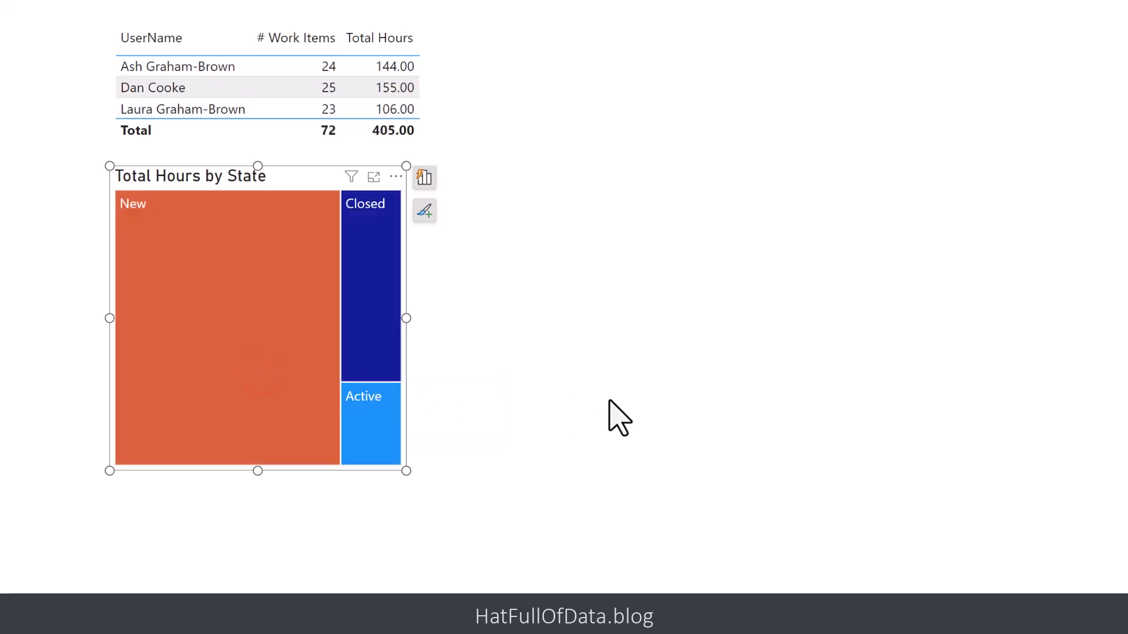